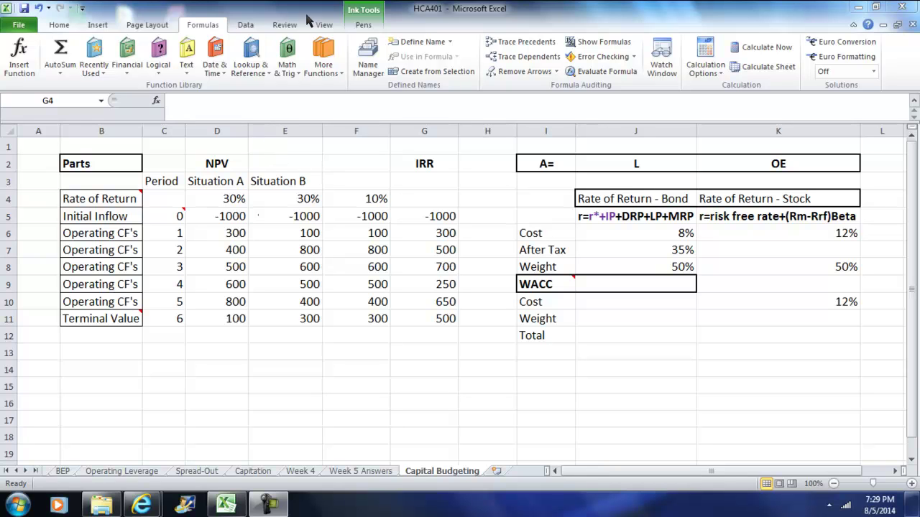
- Switch the ribbon to the Ink Tools Pens tab for freehand drawing
click(353, 27)
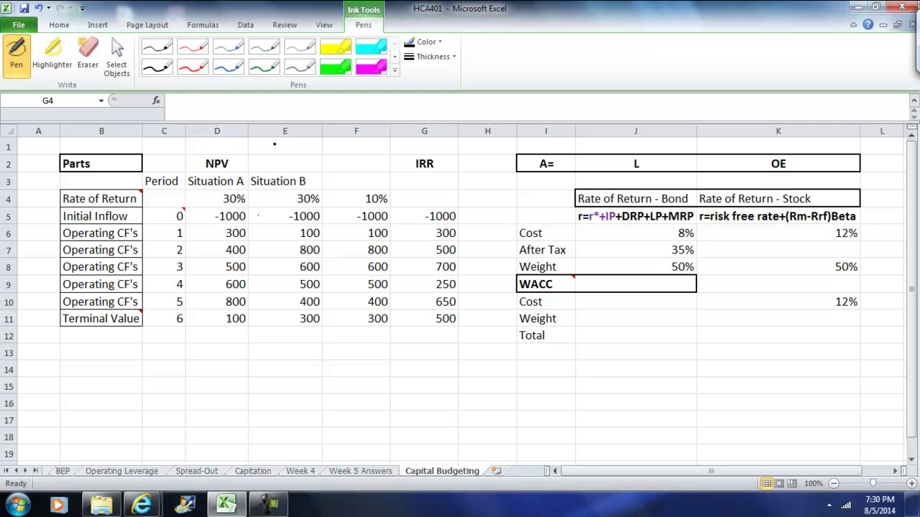
- Ink 300/(1.30)¹ + 400/(1.30)² + 400(1.30)⁻² above rows 1–2 and a Σ beside NPV
mouse_move(288, 149)
mouse_down()
mouse_move(302, 146)
mouse_move(300, 163)
mouse_up()
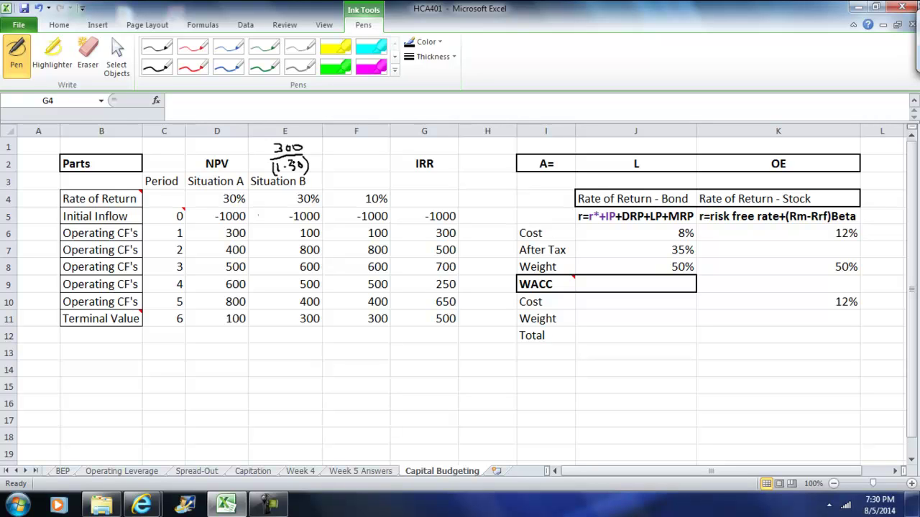
drag(323, 151, 322, 164)
drag(337, 158, 363, 156)
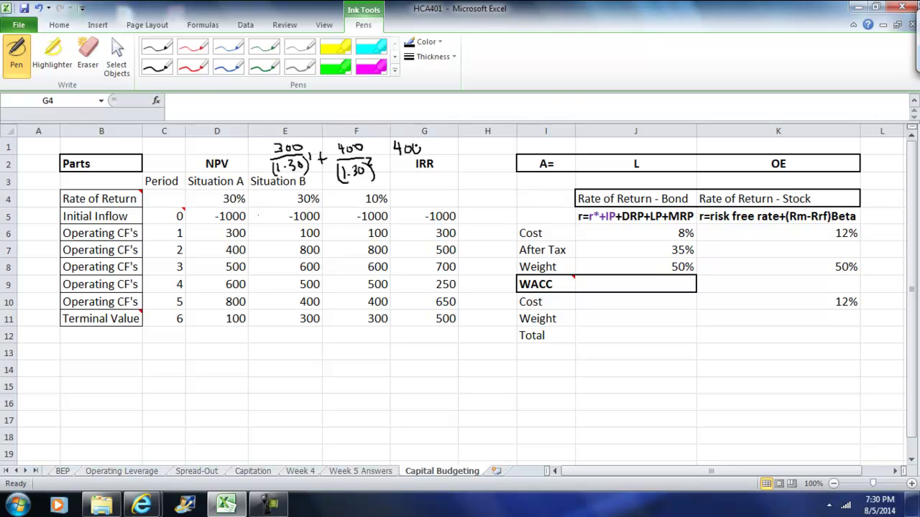
drag(439, 144, 454, 149)
drag(460, 140, 461, 157)
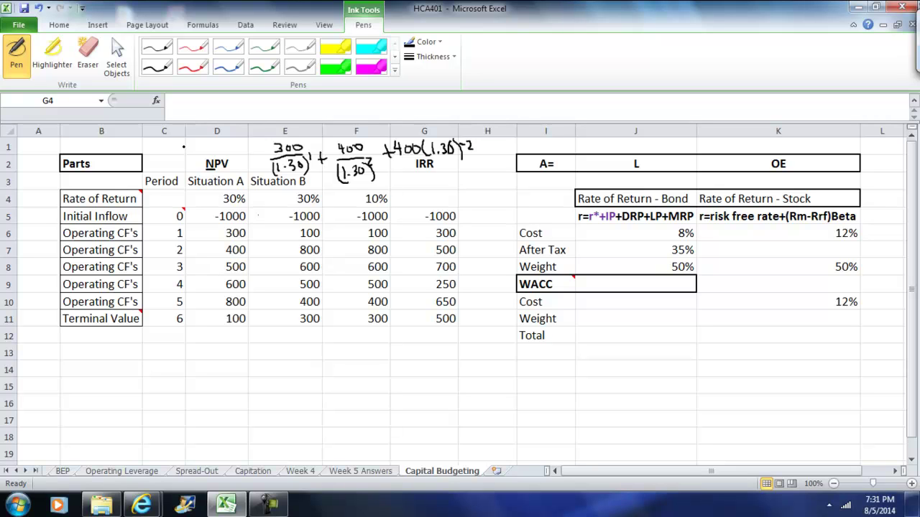
drag(170, 163, 193, 163)
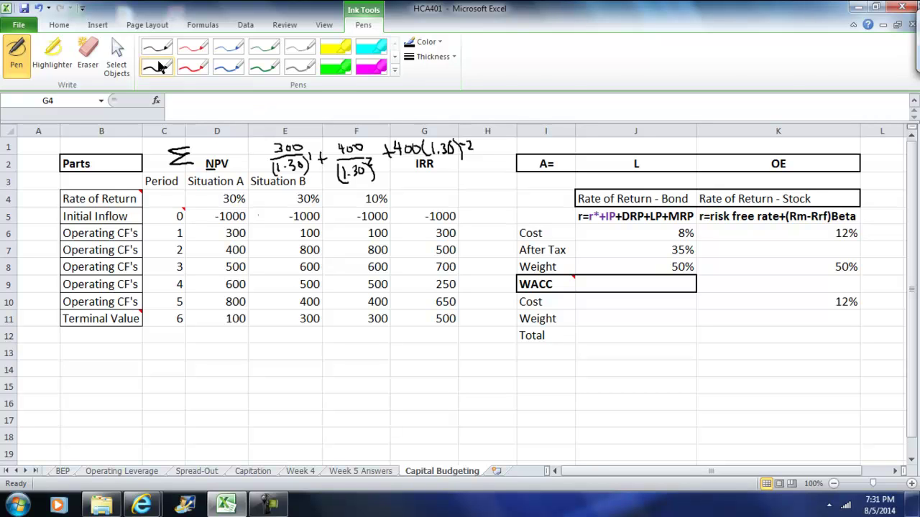
- Return to the Home tab and step across the -1000 initial inflow row (B5, D5–F5)
click(63, 26)
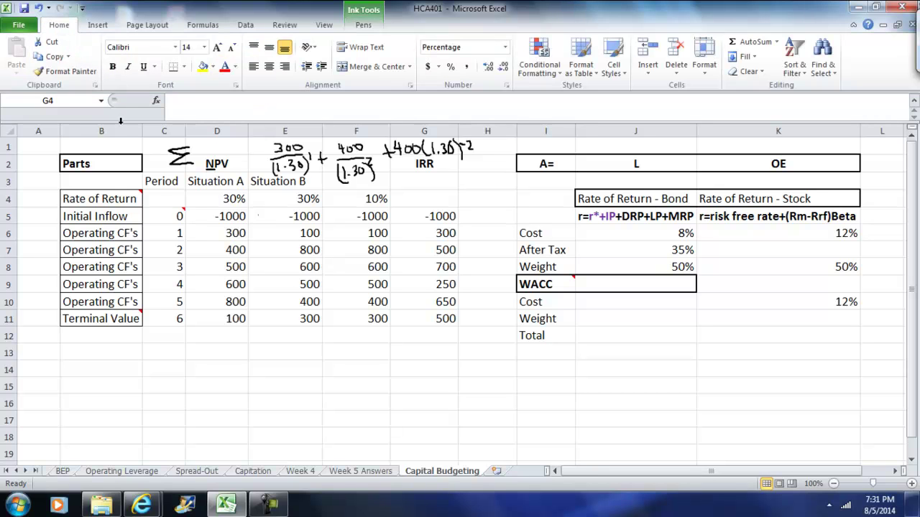
click(124, 219)
click(220, 216)
click(294, 219)
click(352, 219)
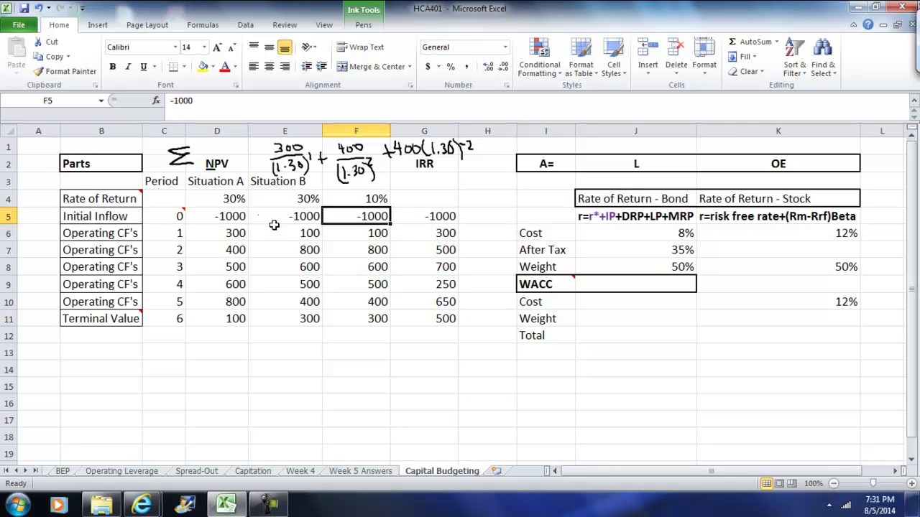
- Walk down the operating cash flow rows B6–B11 and point out the Terminal Value row
click(131, 234)
click(135, 251)
click(134, 267)
click(138, 284)
click(135, 301)
click(212, 220)
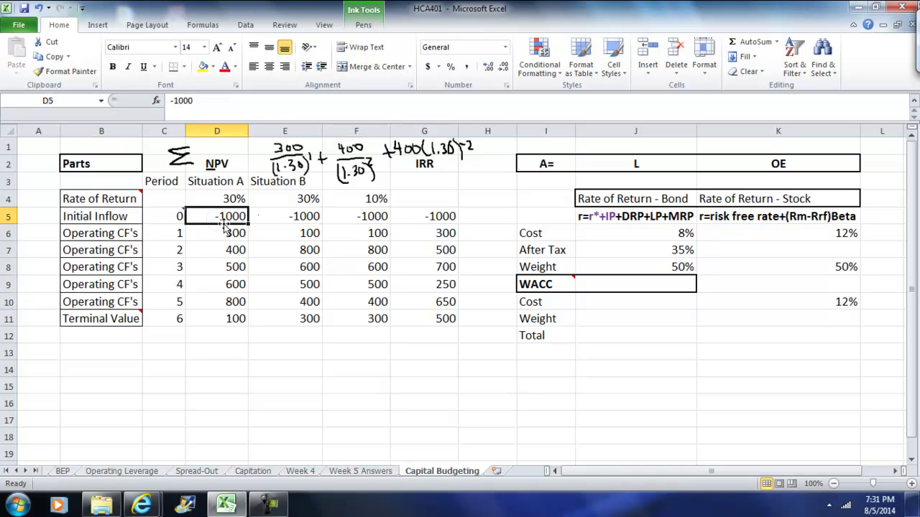
click(143, 317)
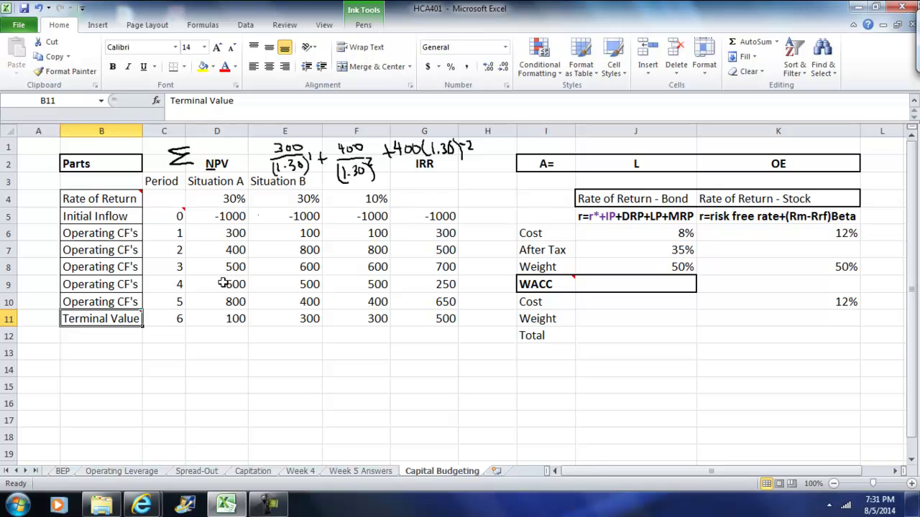
- Select the period 0 cell C5, then D12 for Situation A's NPV
mouse_move(176, 215)
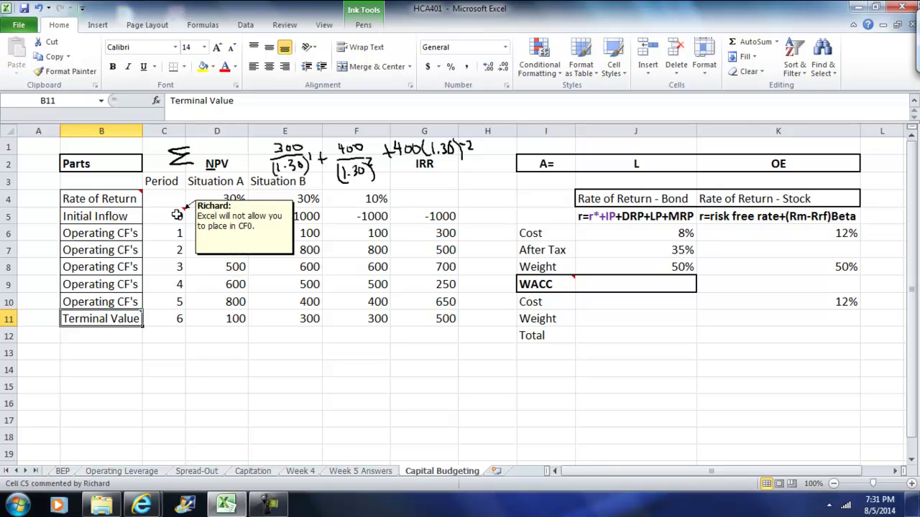
click(176, 213)
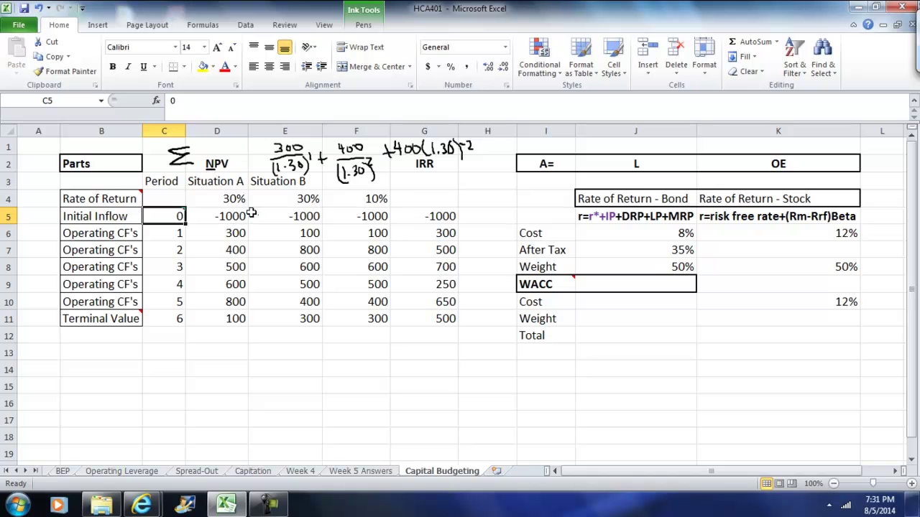
click(235, 334)
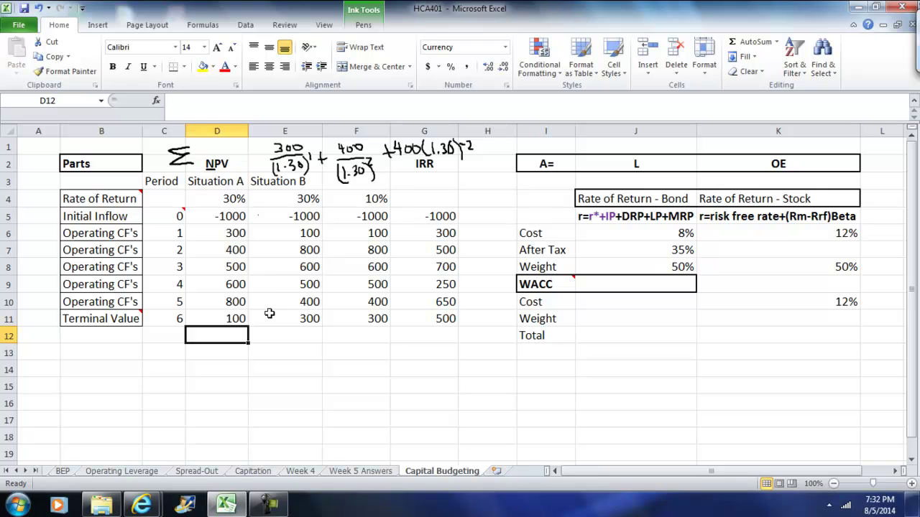
- Insert the NPV function into D12 from Recently Used, with D4's 30% as the rate
click(203, 25)
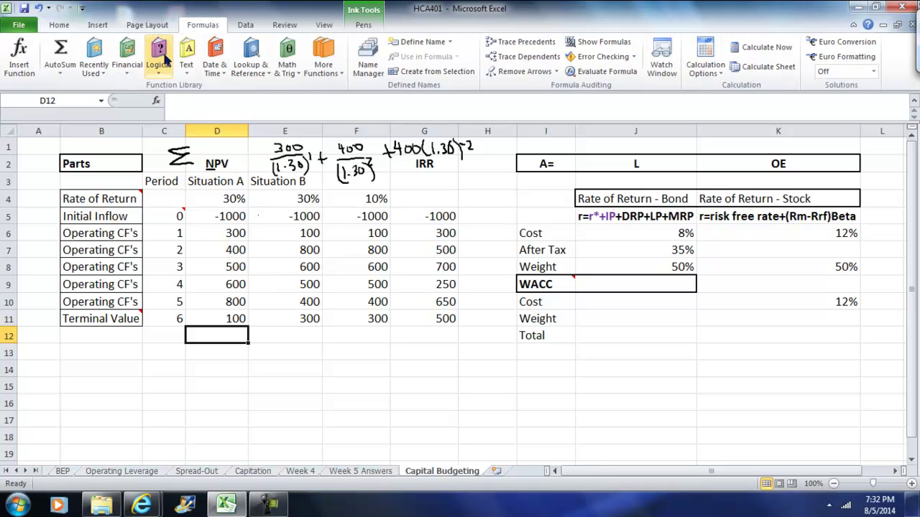
click(128, 69)
scroll(120, 122, down, 5)
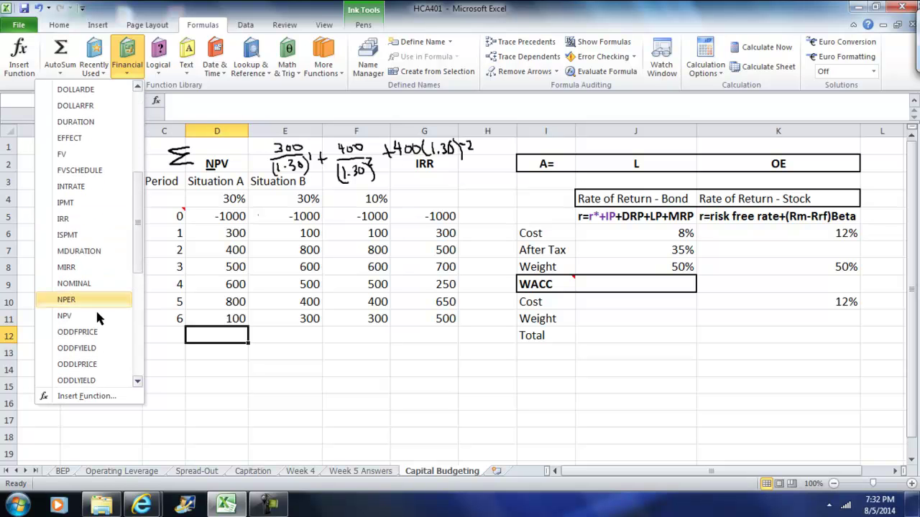
click(98, 71)
click(67, 102)
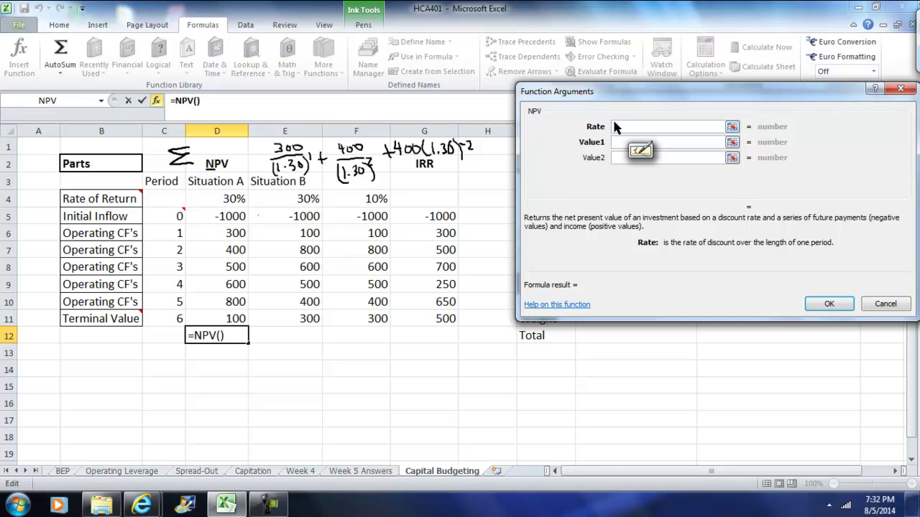
click(224, 199)
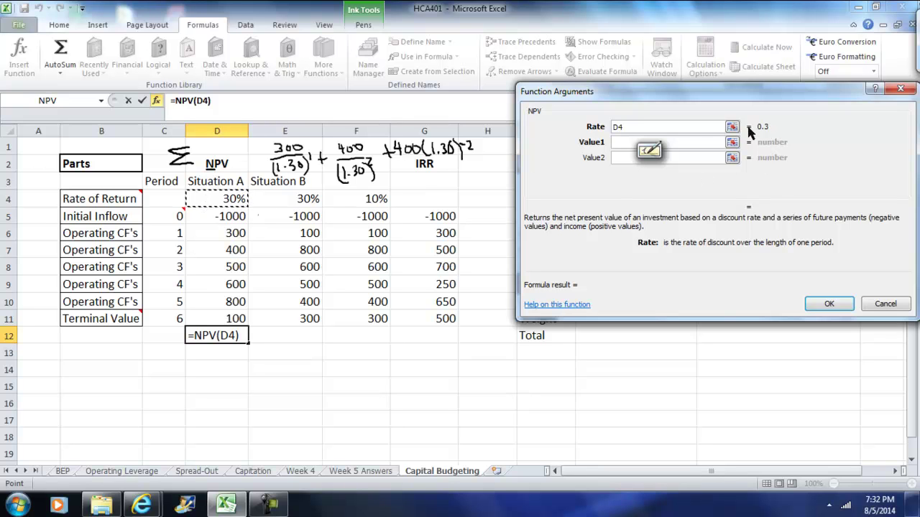
- Set NPV values Value1–Value6 to D6 through D11 and confirm, giving $1,141.30
click(617, 141)
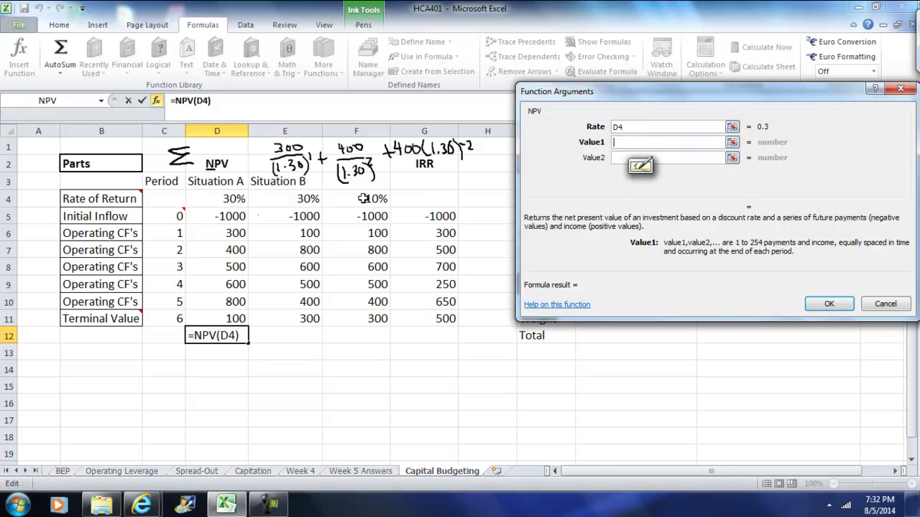
click(234, 237)
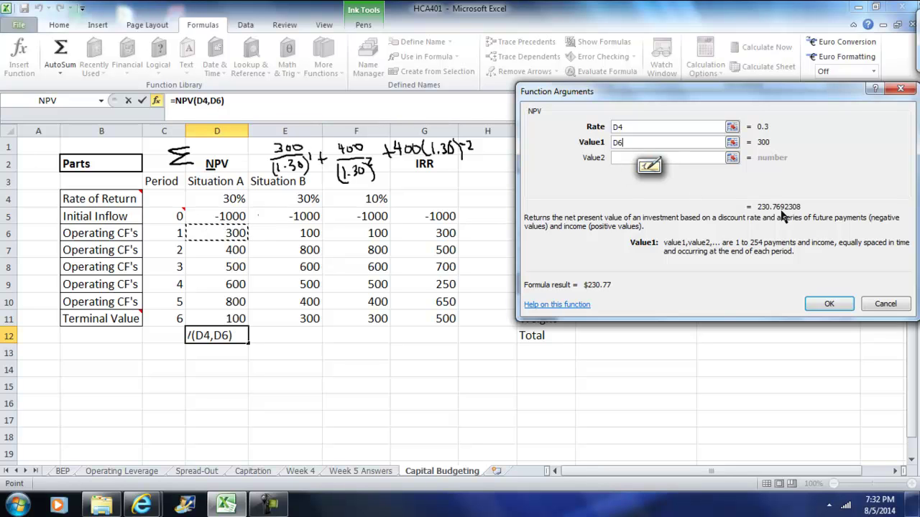
click(623, 157)
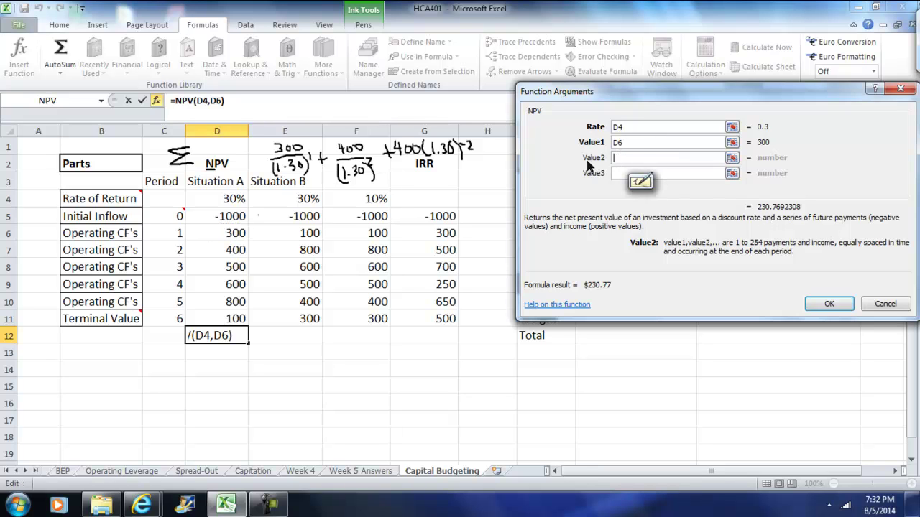
click(238, 250)
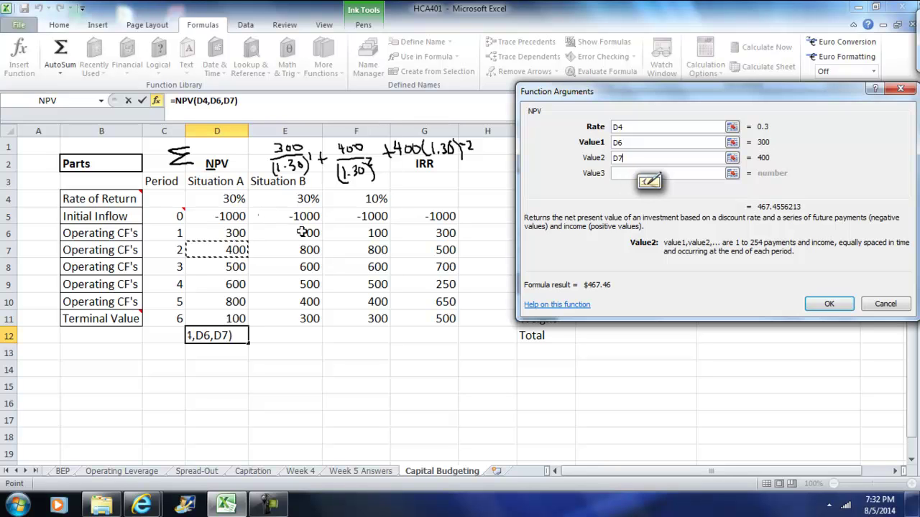
click(619, 173)
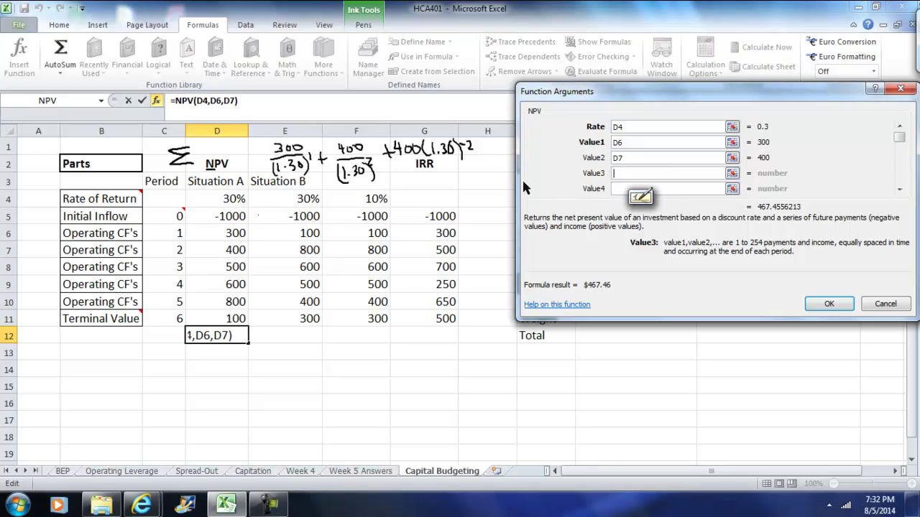
click(237, 267)
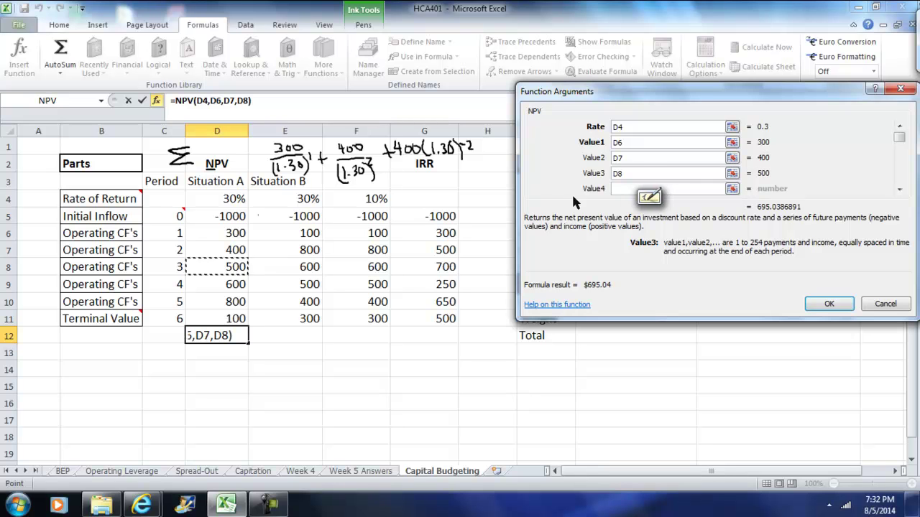
click(618, 188)
click(236, 286)
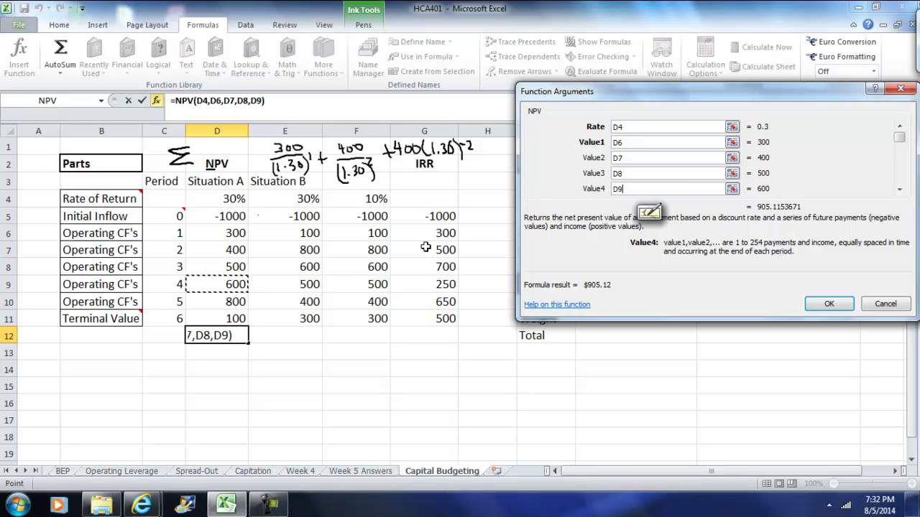
click(899, 189)
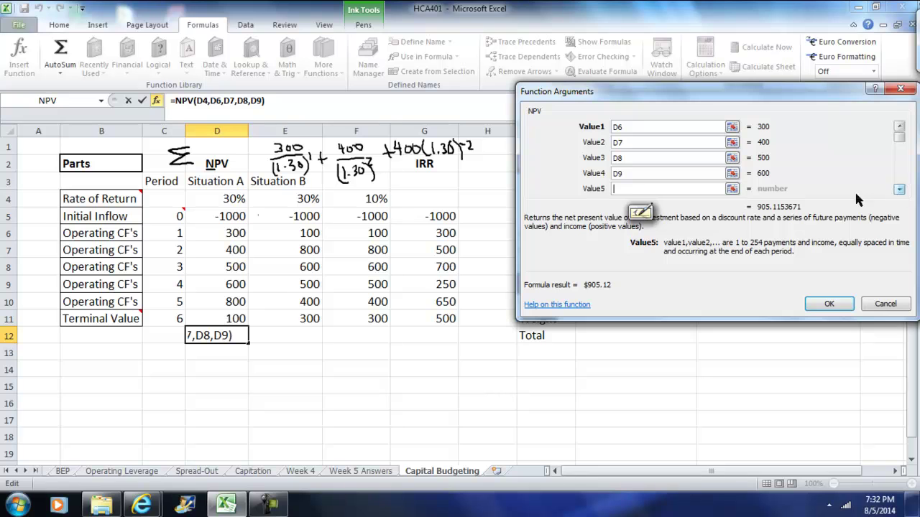
click(238, 303)
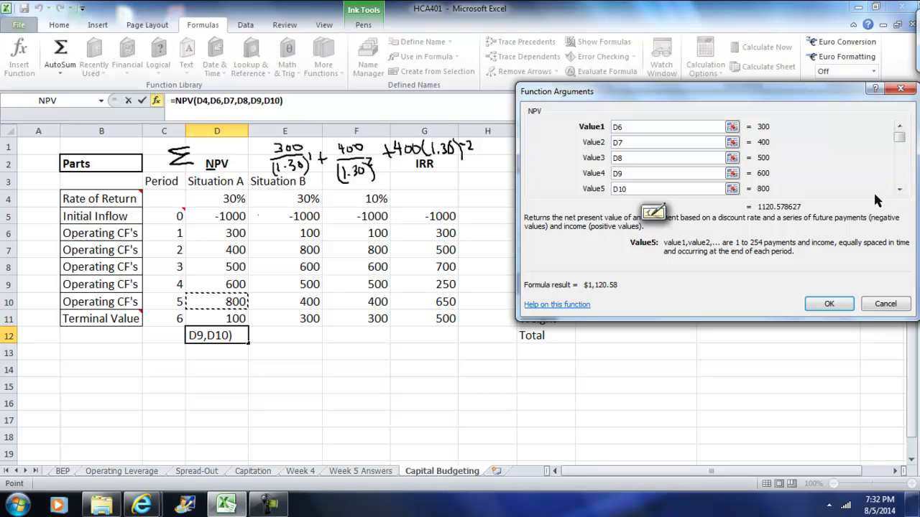
click(899, 189)
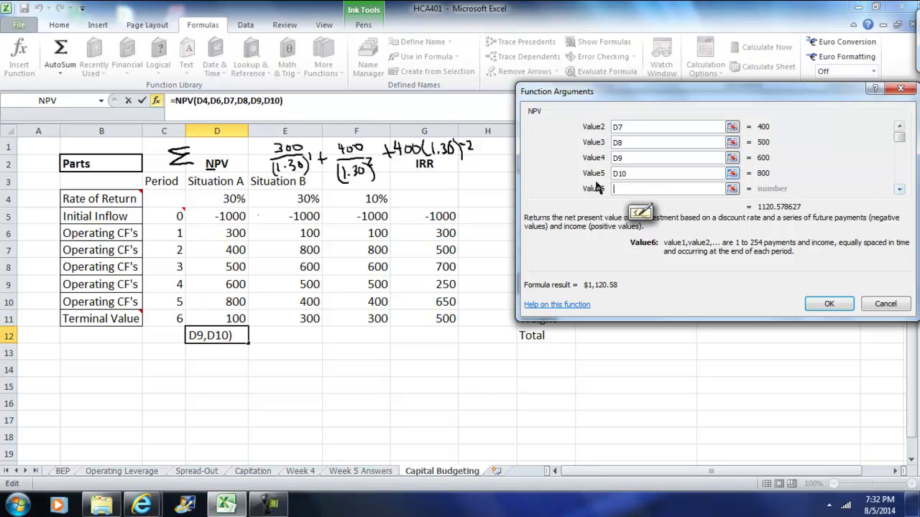
click(238, 318)
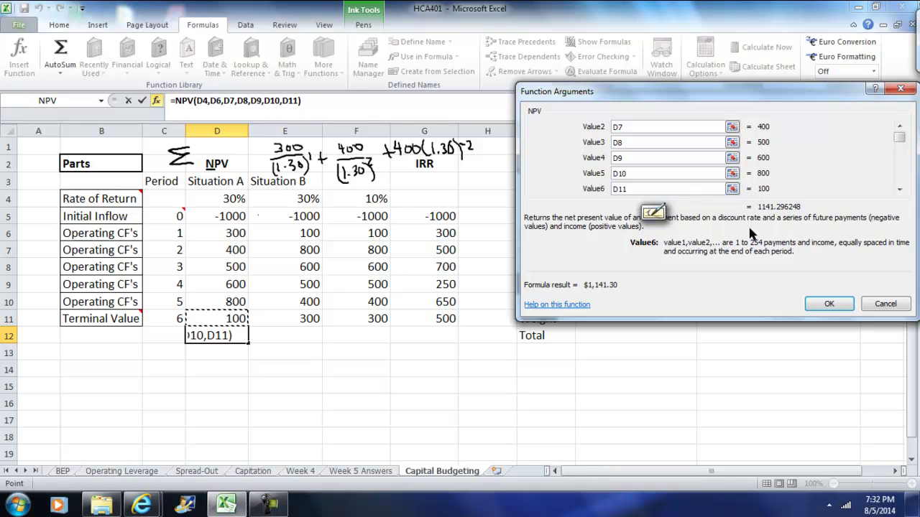
click(826, 304)
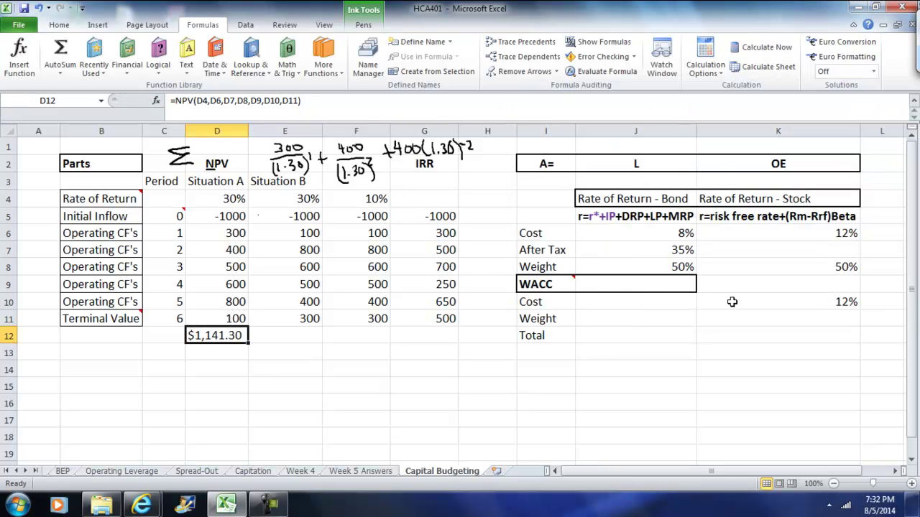
- Copy D12's NPV formula into E12, giving $1,168.34 for Situation B
drag(250, 348, 317, 344)
click(240, 339)
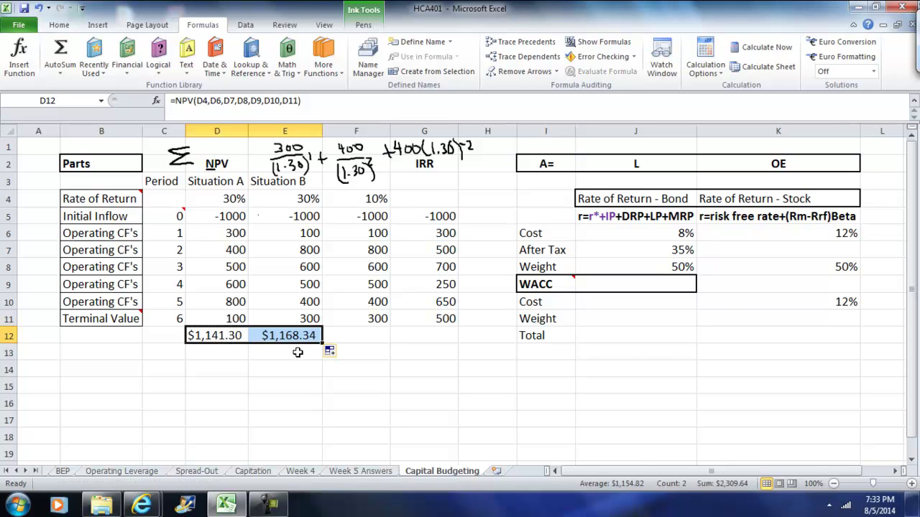
click(301, 350)
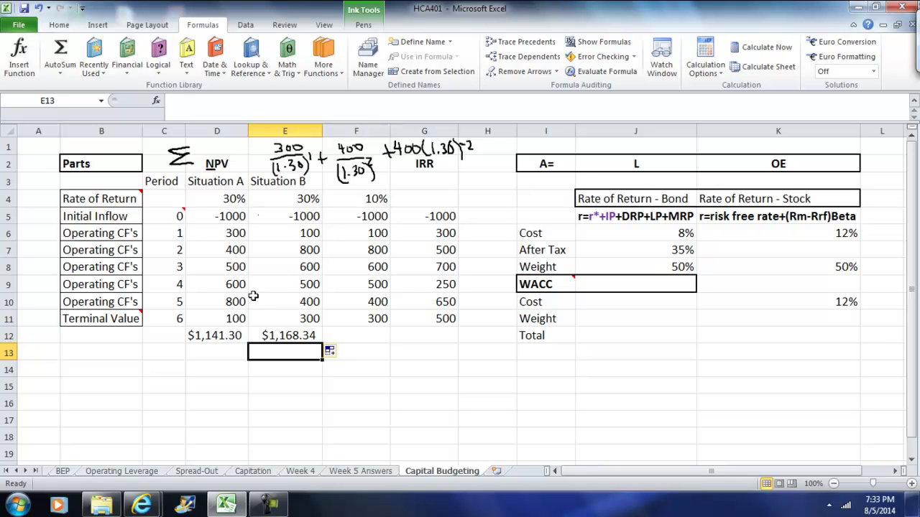
- Compare the Situation A and B NPV formulas in D12 and E12, checking E7's cash flow
click(309, 248)
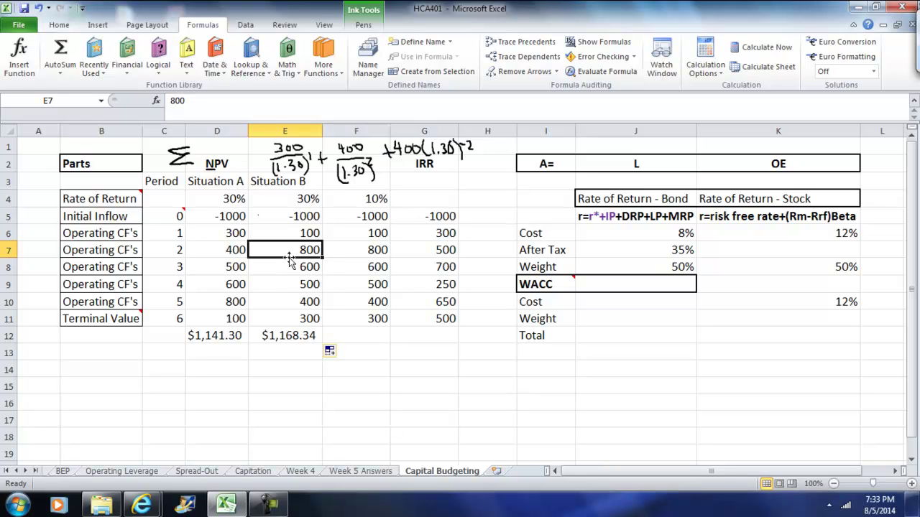
click(295, 336)
click(221, 342)
click(289, 335)
click(228, 338)
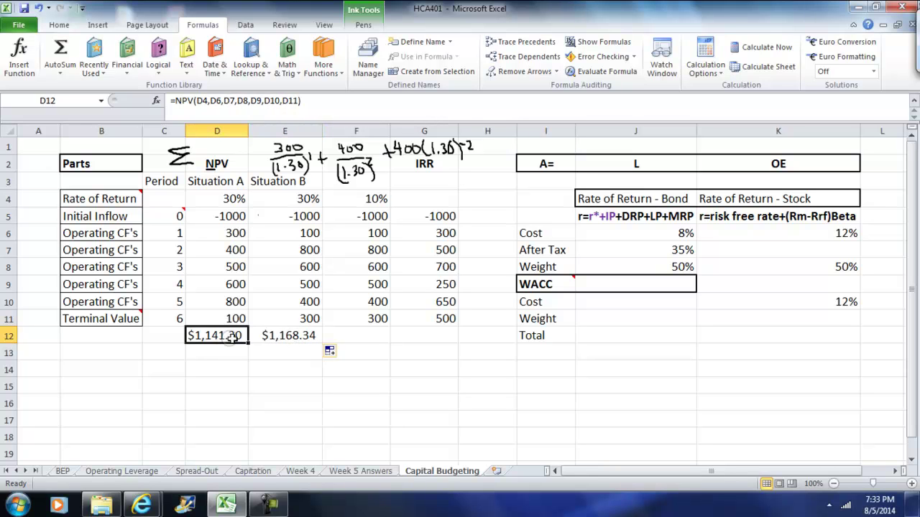
click(283, 335)
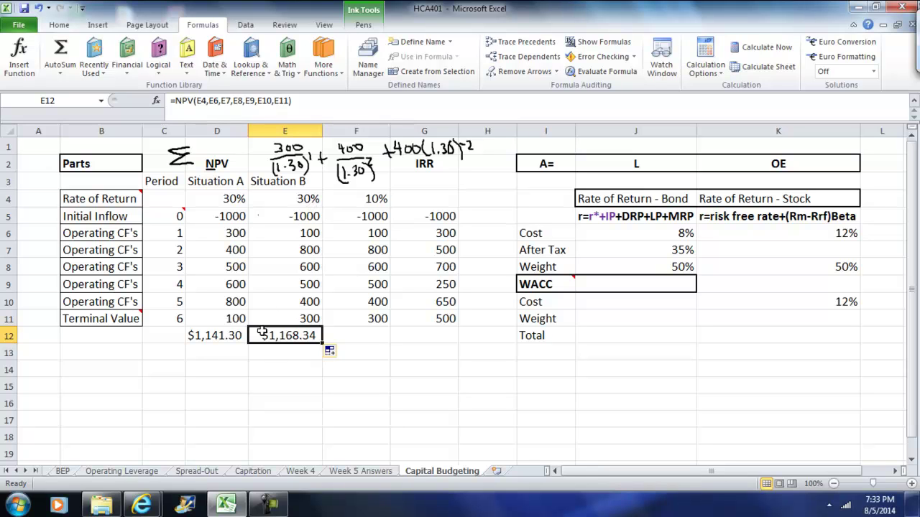
click(231, 340)
click(277, 337)
click(233, 335)
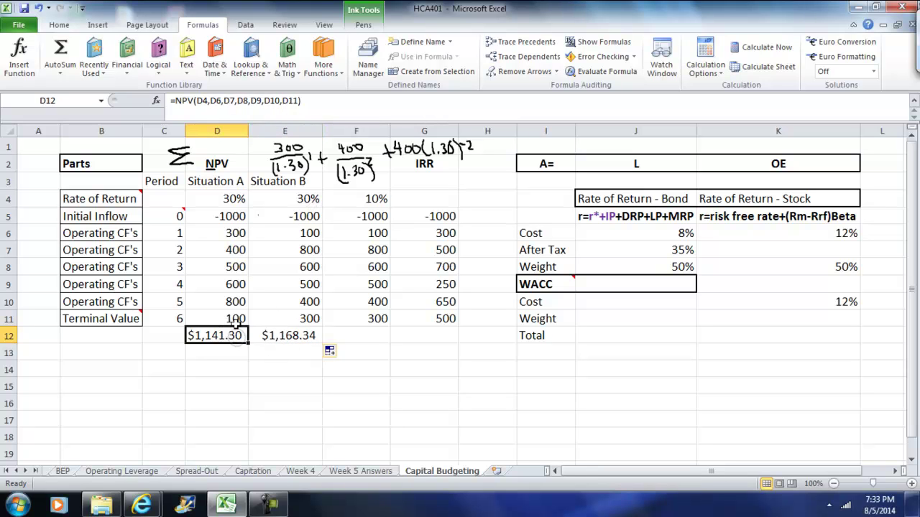
- Check D5's initial inflow against D12's formula, then switch to the Financial Calculators browser page
click(276, 336)
click(235, 217)
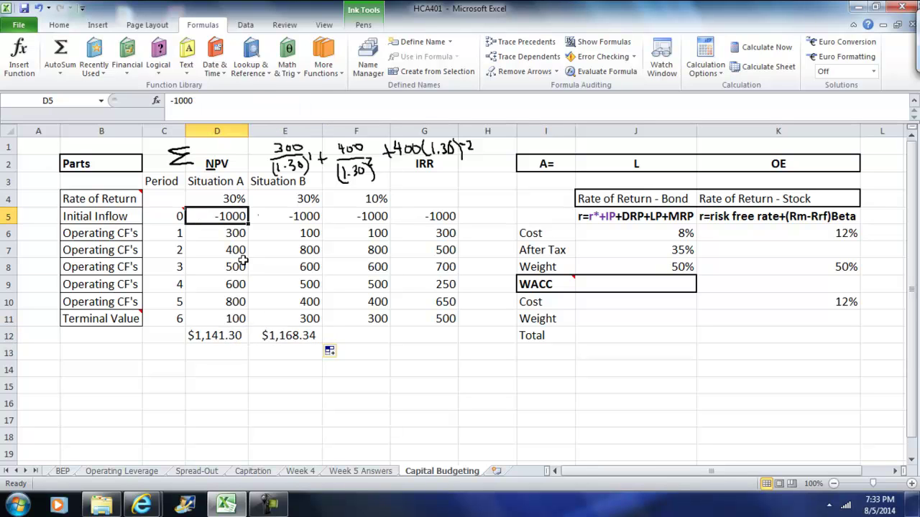
click(233, 336)
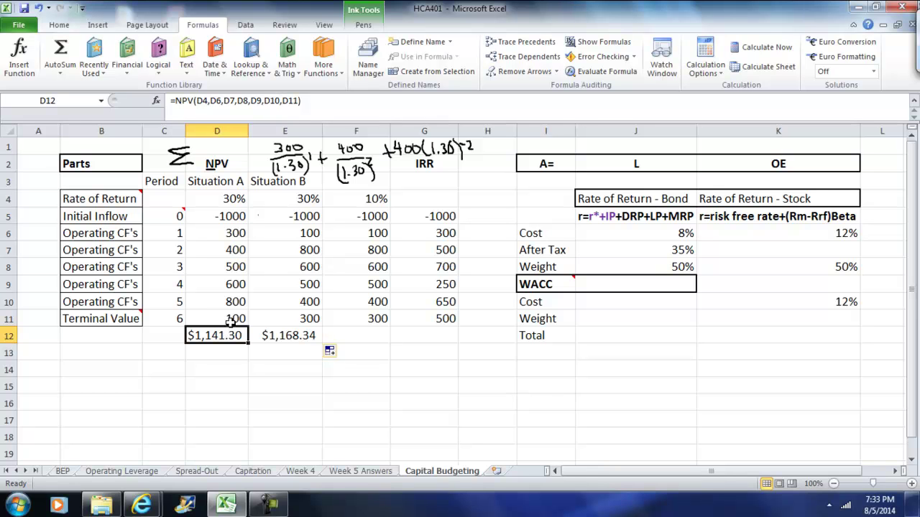
click(141, 505)
click(218, 429)
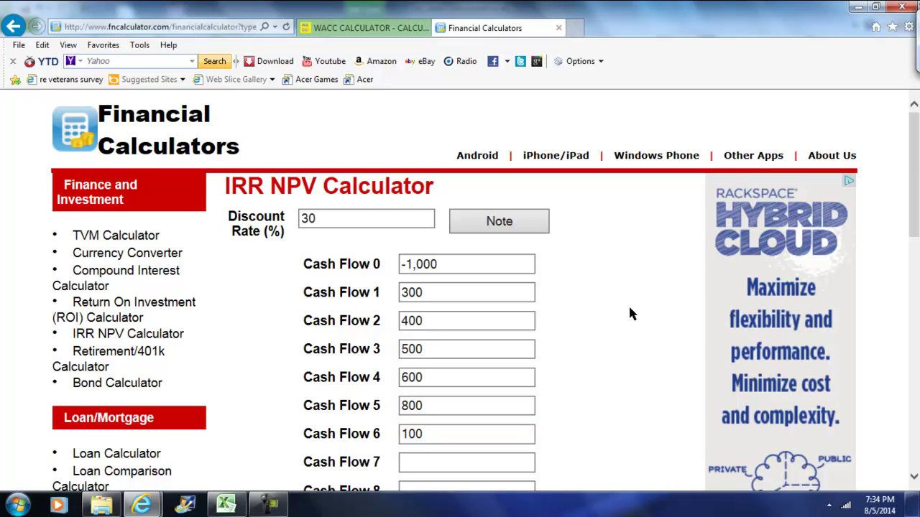
- Calculate IRR 35.94% and NPV 141.30 for Situation A's cash flows at 30%
drag(911, 175, 916, 215)
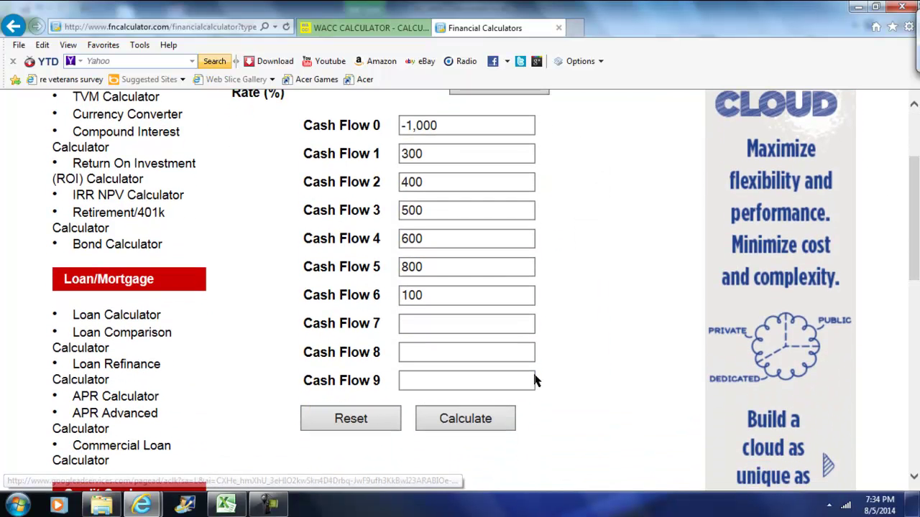
click(498, 415)
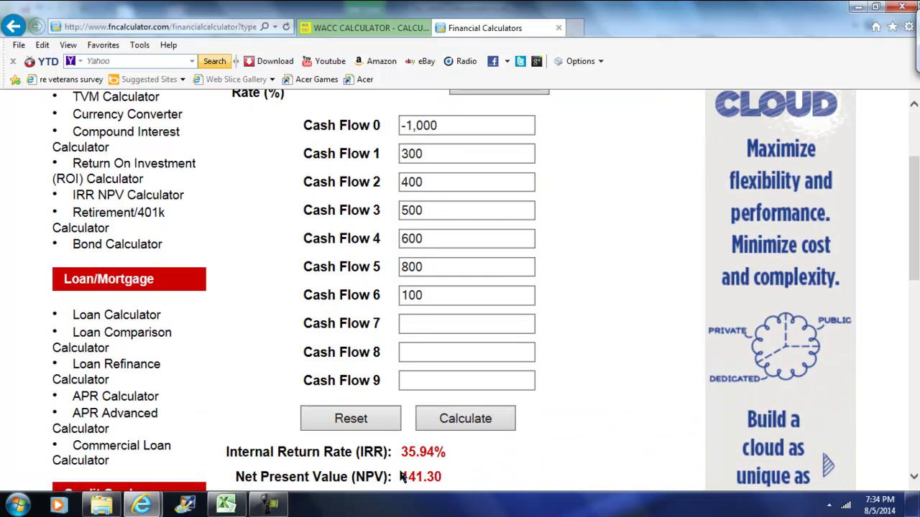
drag(911, 194, 909, 201)
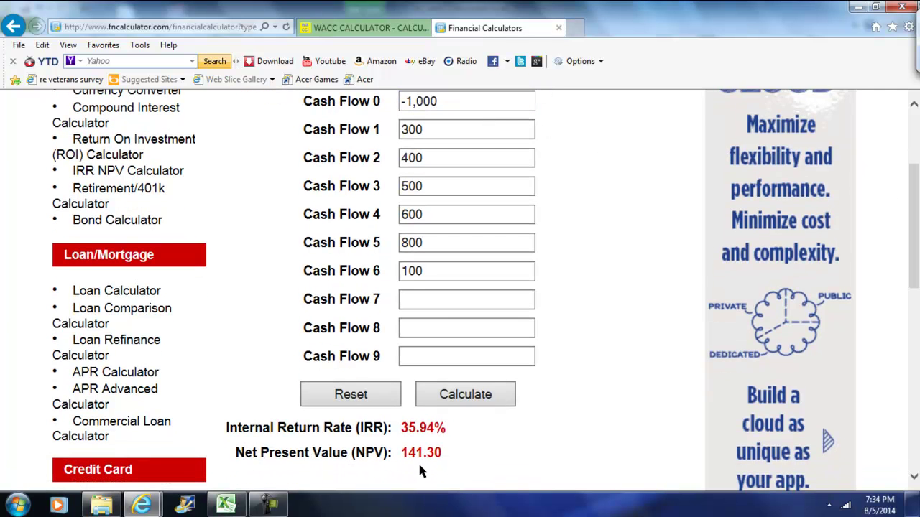
- Return to the IRR NPV calculator page and go back to the Financial Calculators home list
click(226, 505)
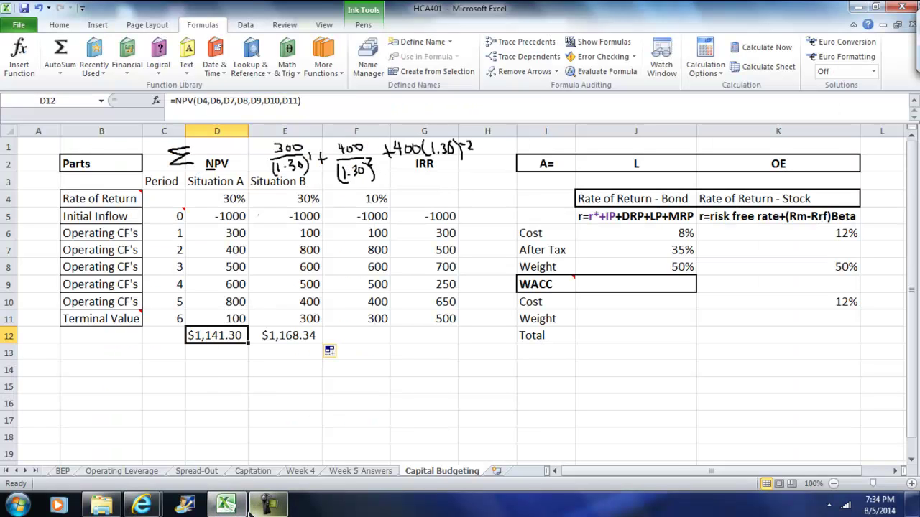
mouse_move(267, 505)
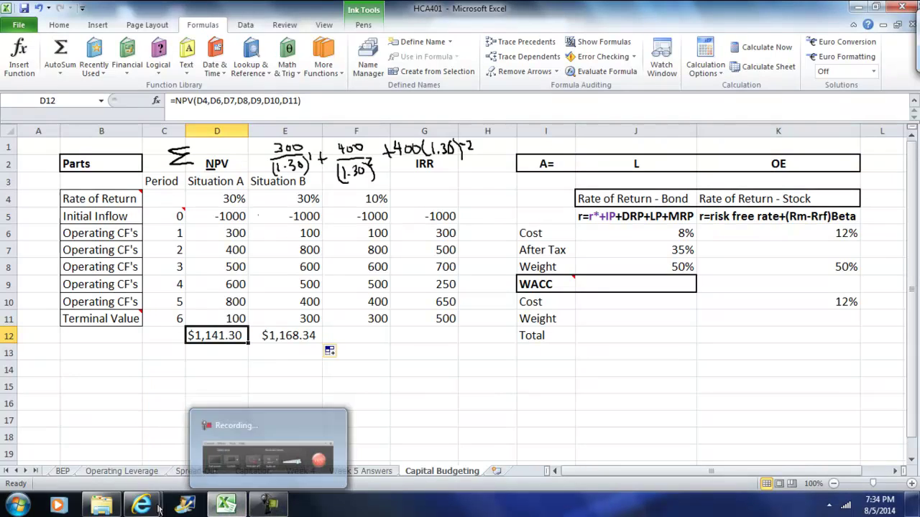
mouse_move(142, 505)
click(338, 446)
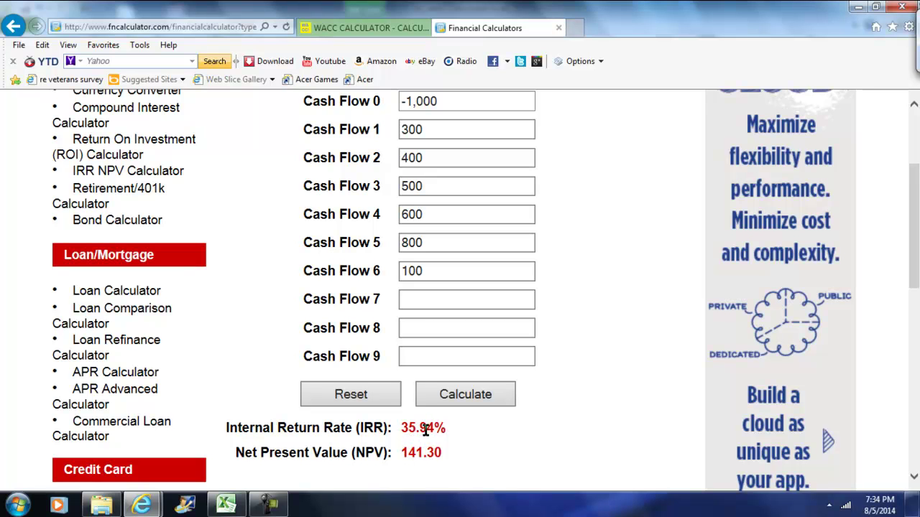
scroll(900, 232, up, 3)
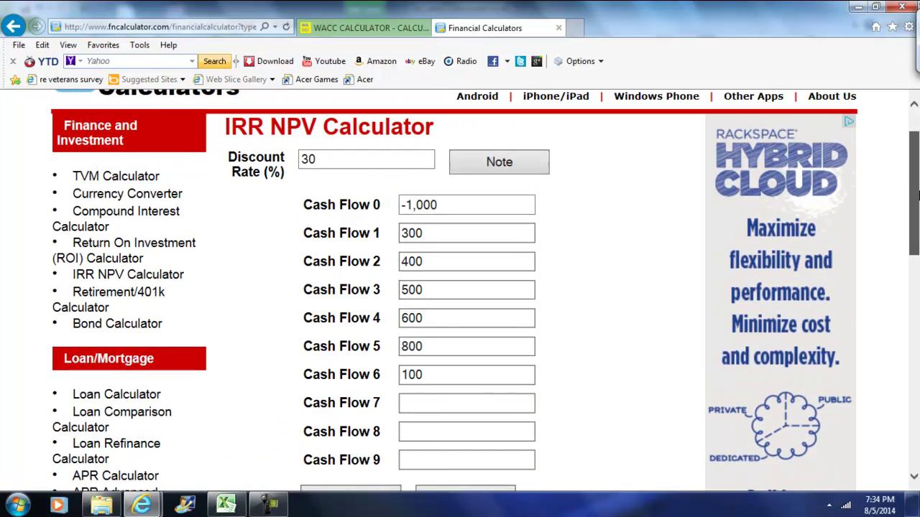
scroll(914, 181, up, 2)
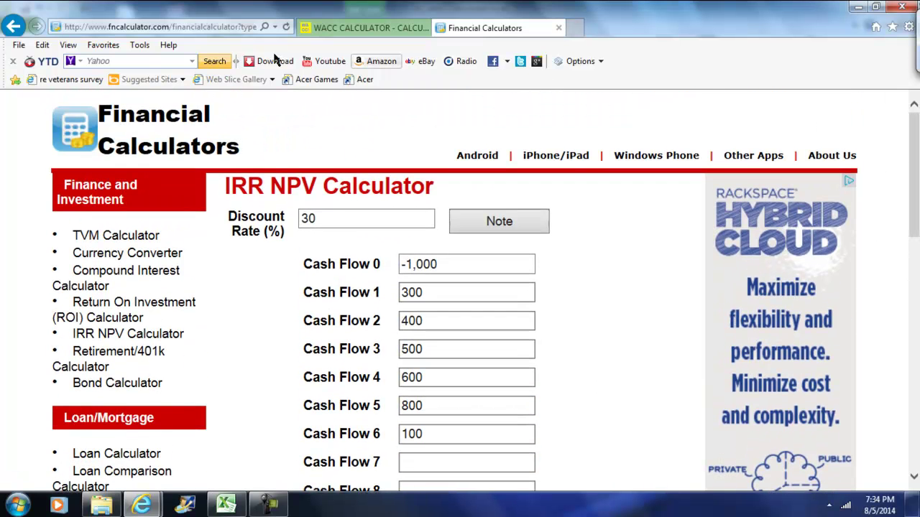
click(13, 27)
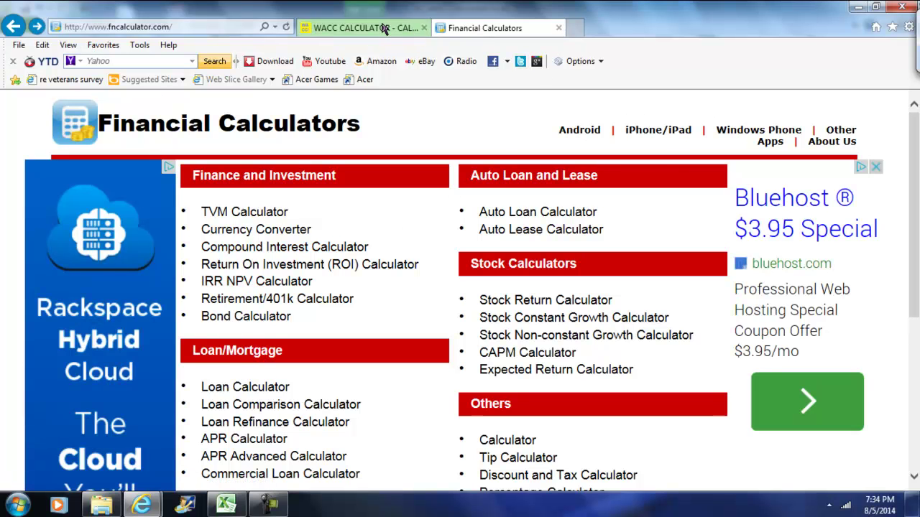
- Back in Excel, compare the 10% and 30% rates in F4 and E4 and the existing NPV formulas
click(226, 505)
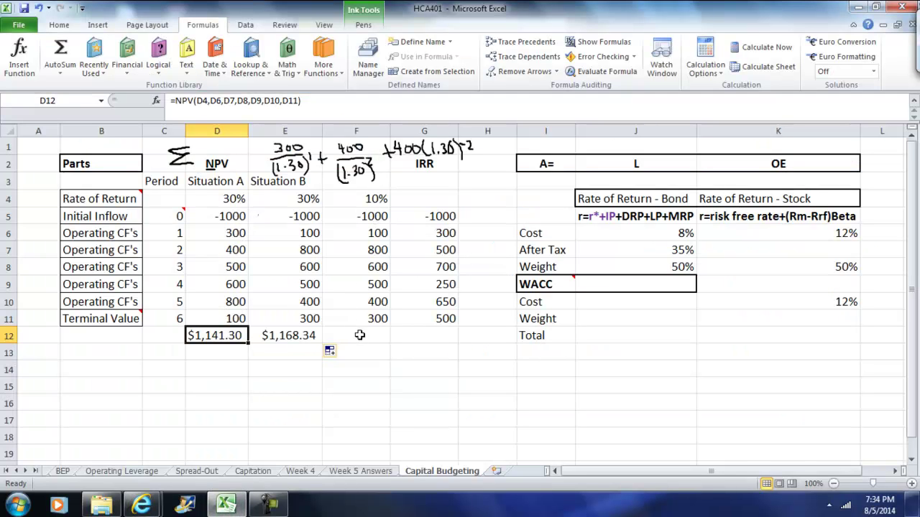
click(379, 204)
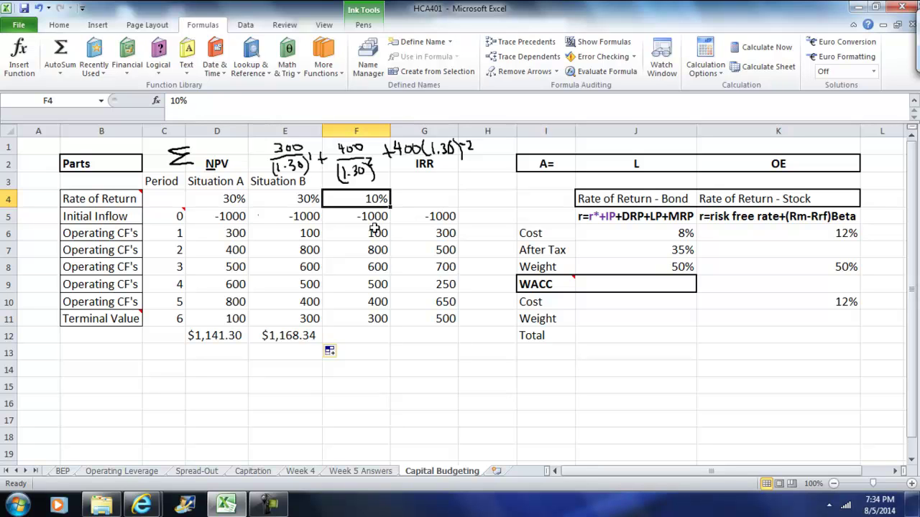
click(308, 205)
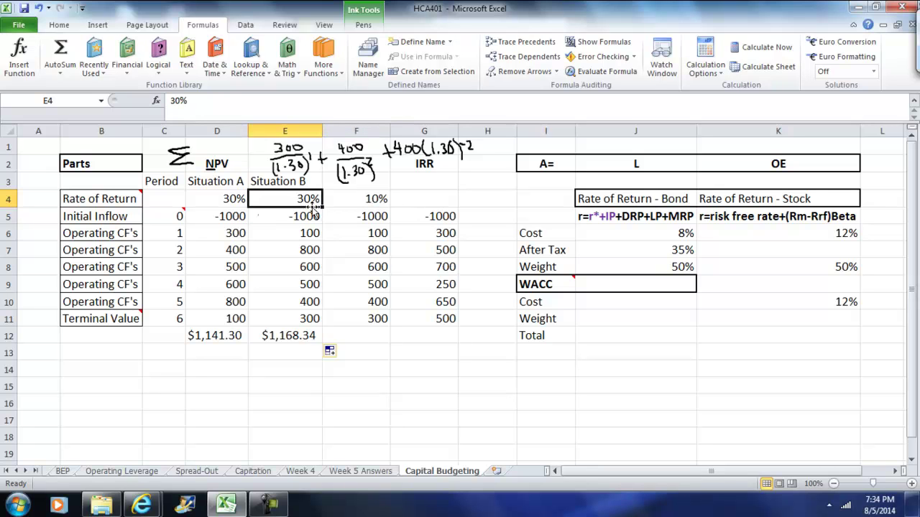
click(297, 338)
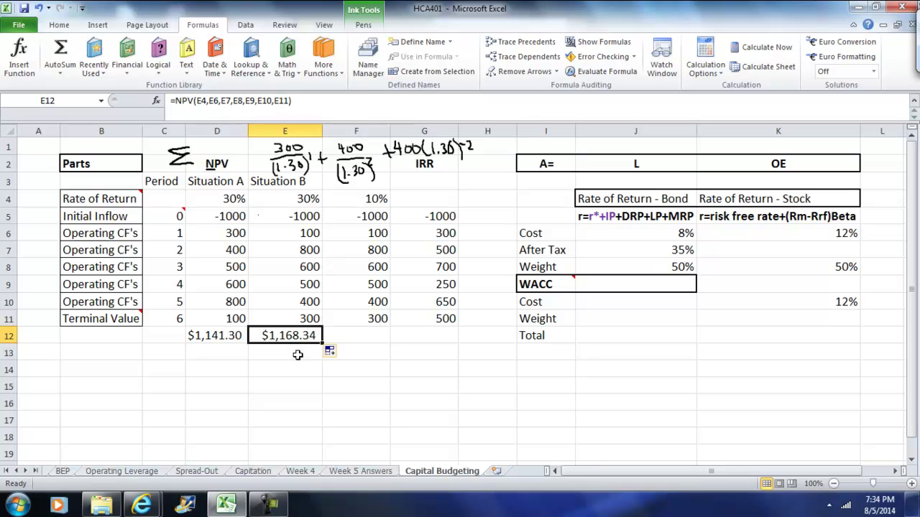
click(233, 338)
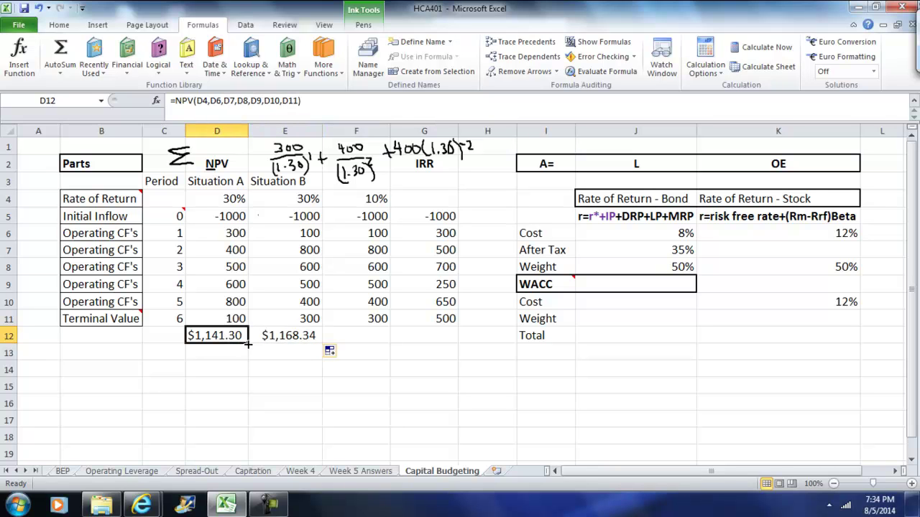
click(367, 336)
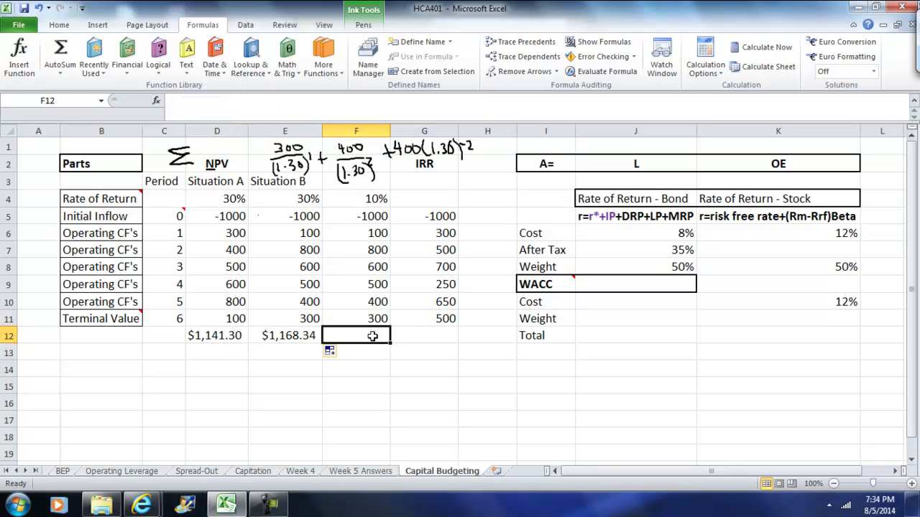
- Copy the NPV formula into F12 for $1,962.07 and verify it against D12 and E12
click(301, 338)
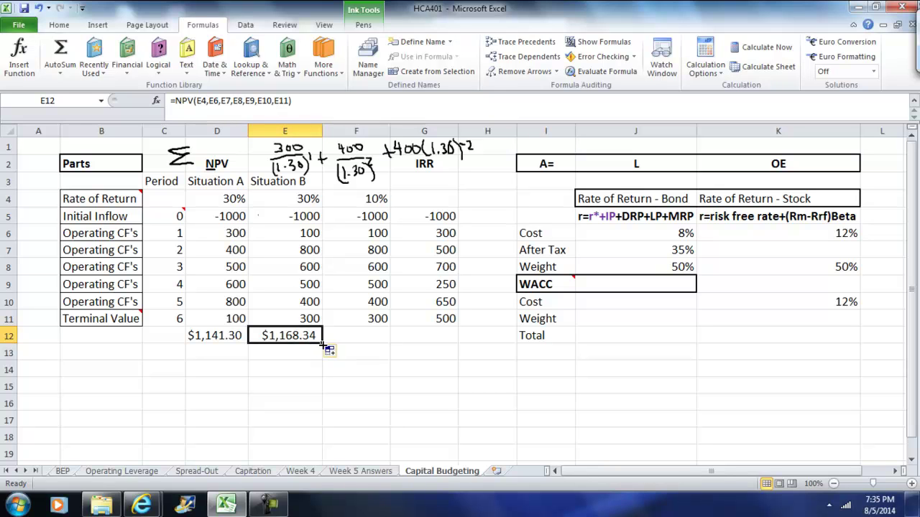
drag(323, 344, 368, 346)
click(363, 347)
click(302, 339)
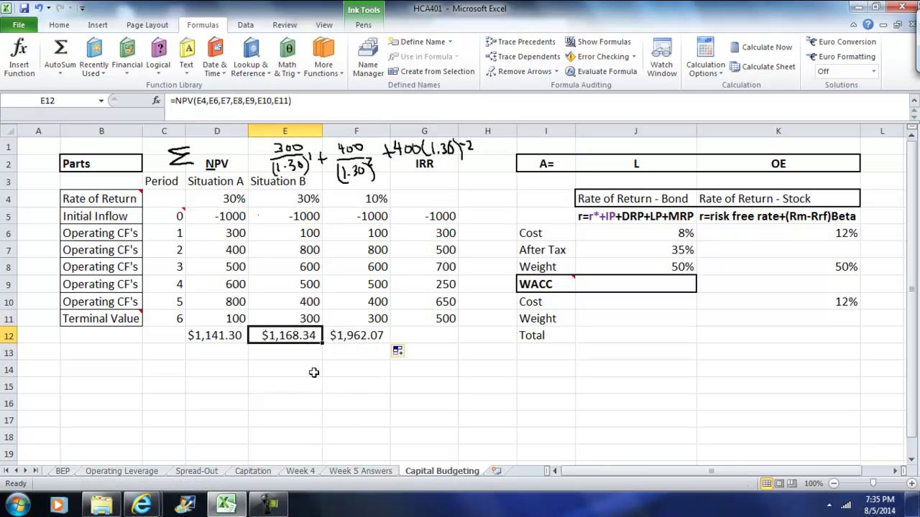
click(343, 338)
click(349, 350)
click(346, 335)
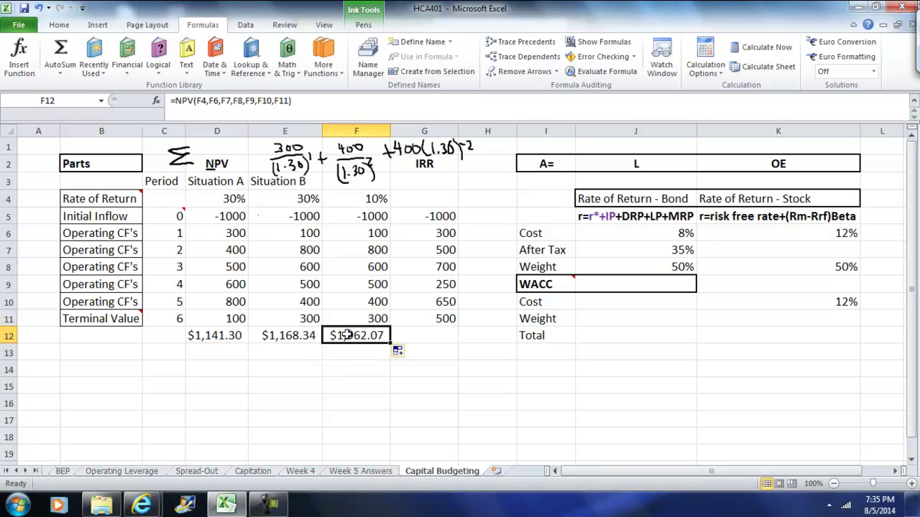
click(297, 341)
click(226, 343)
click(300, 335)
click(352, 336)
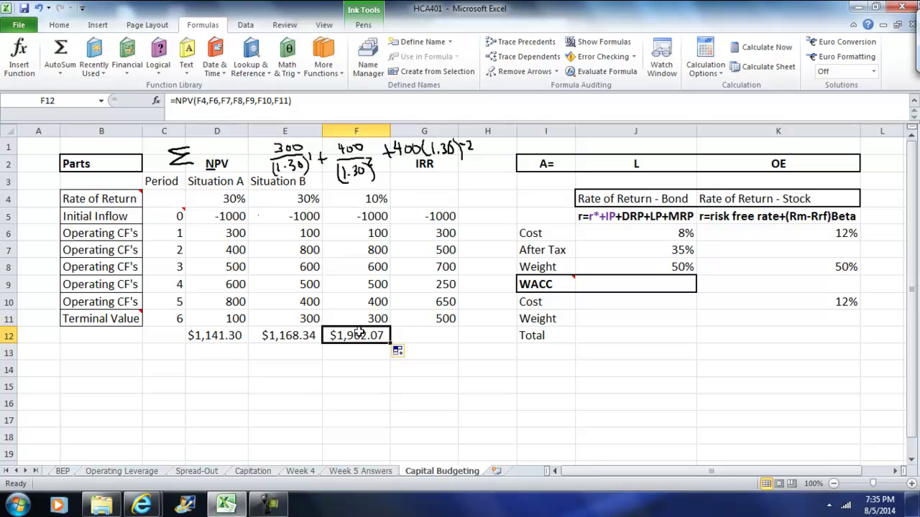
- Enter =IRR(G5:G11) in G4 via Recently Used, returning 38.84%
click(429, 338)
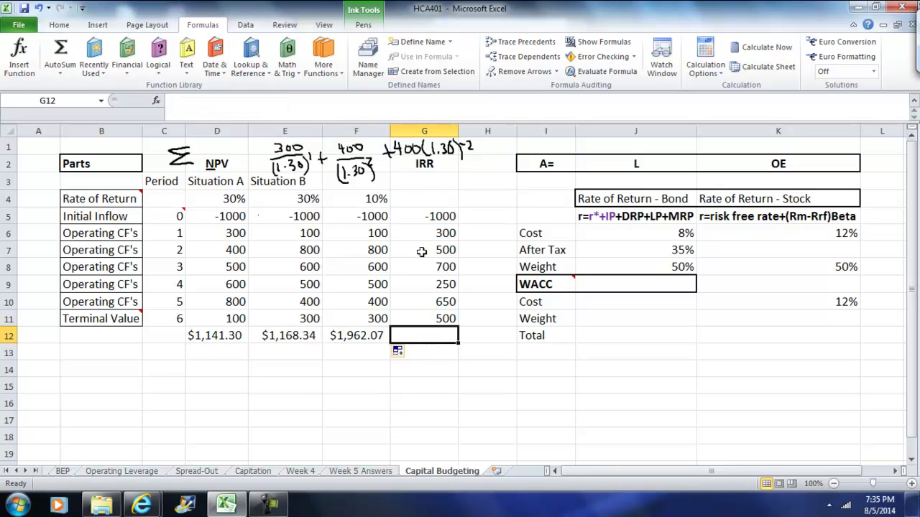
click(427, 201)
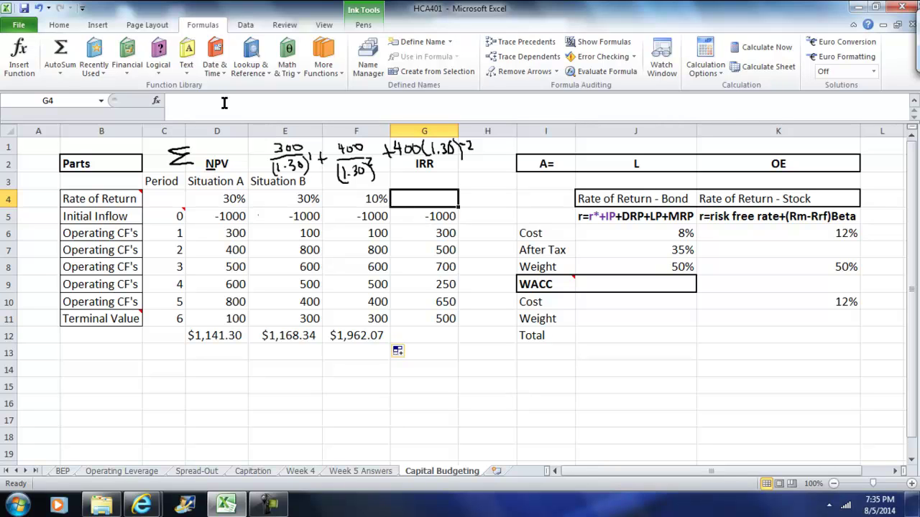
click(98, 76)
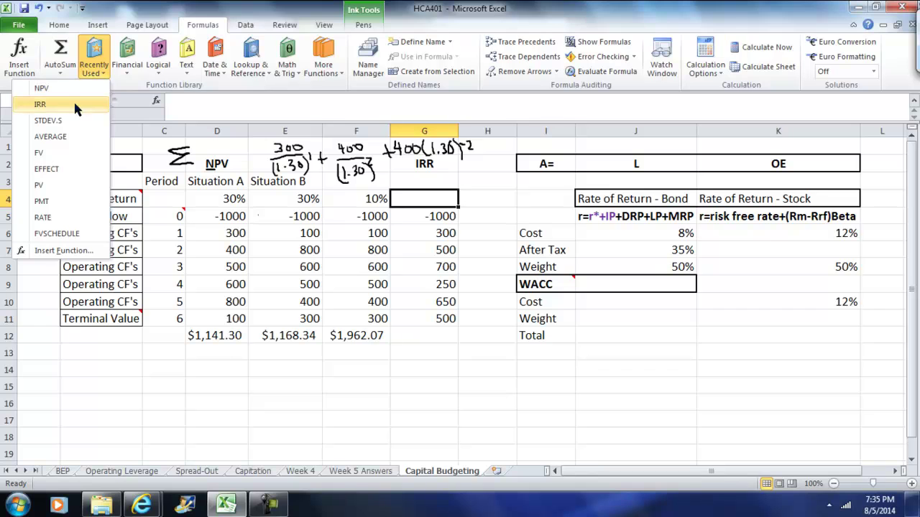
click(72, 102)
drag(579, 124, 605, 120)
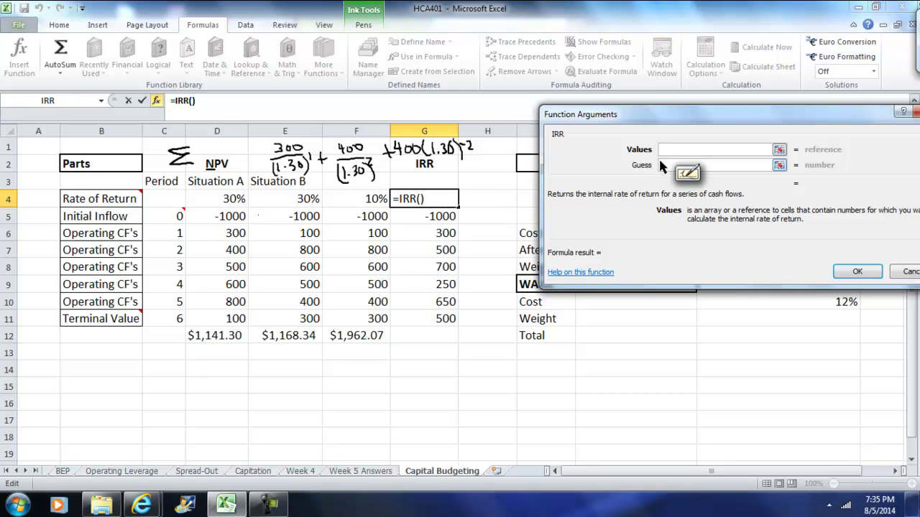
drag(441, 216, 444, 316)
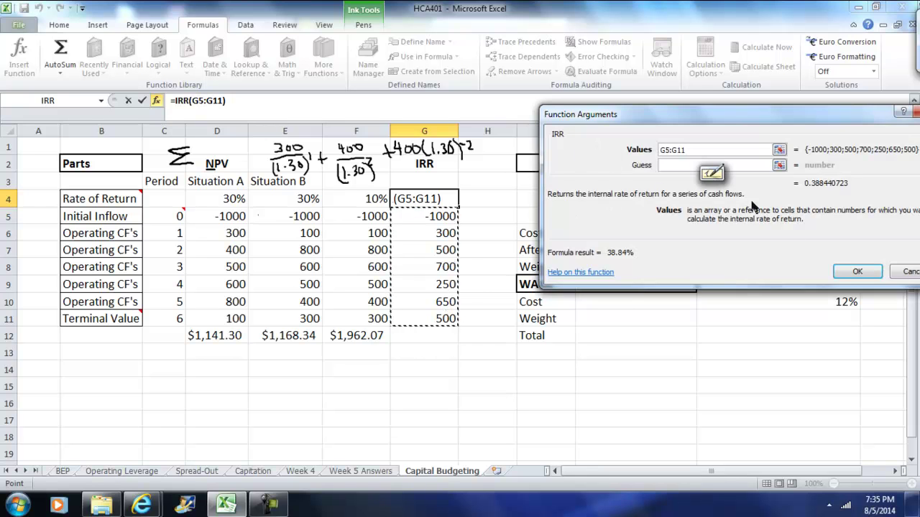
click(850, 269)
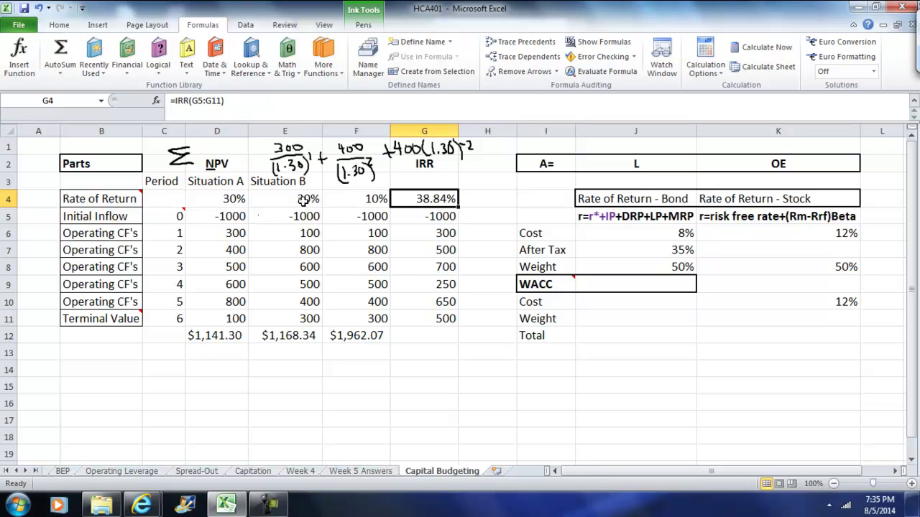
click(291, 201)
click(222, 198)
click(156, 199)
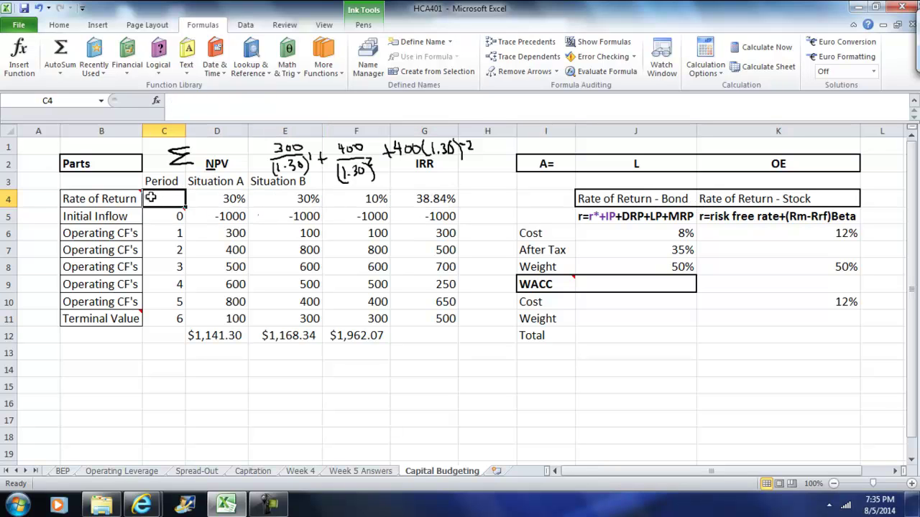
click(545, 167)
click(636, 165)
click(780, 165)
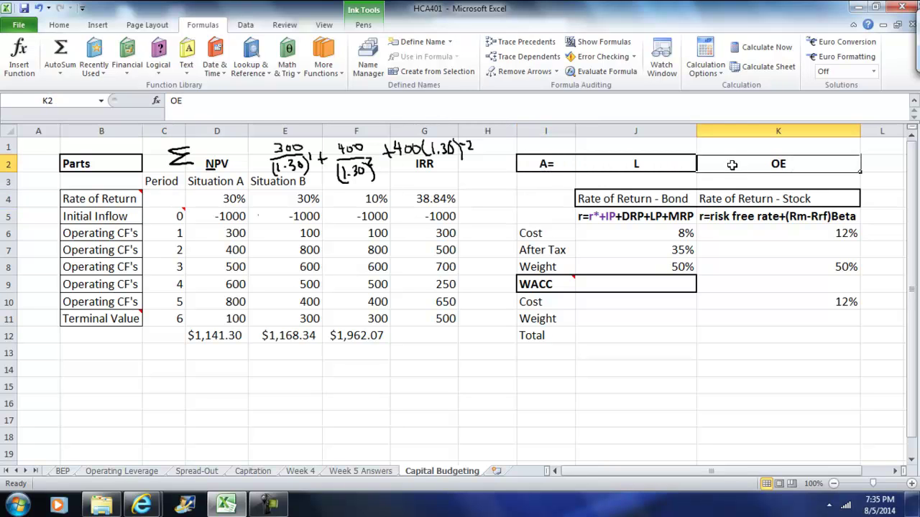
click(647, 164)
click(533, 165)
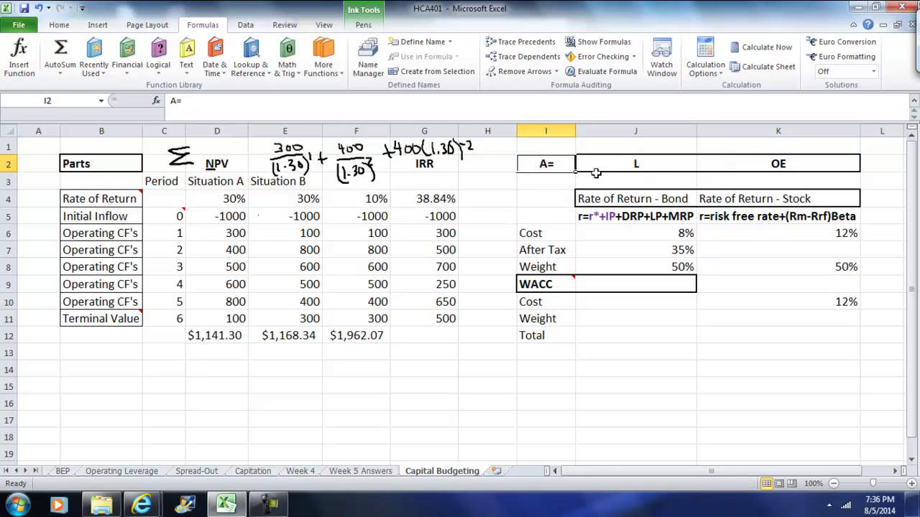
click(639, 164)
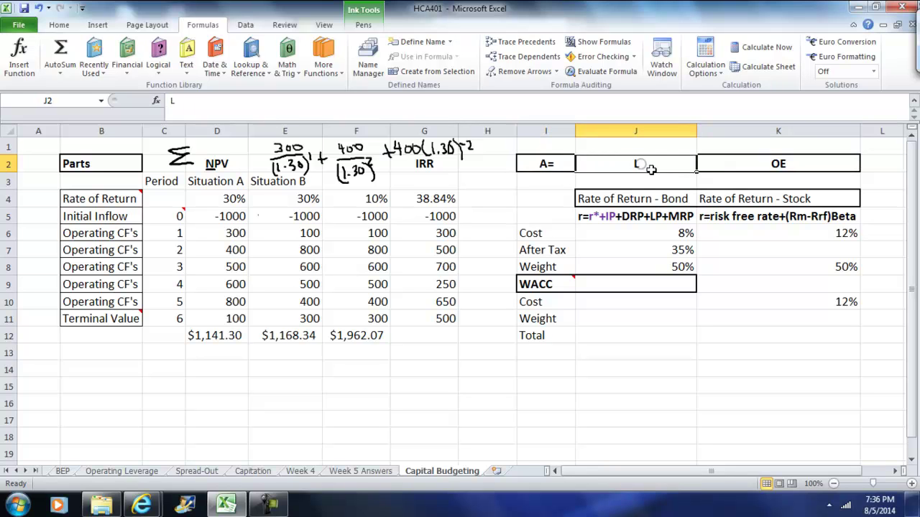
click(773, 165)
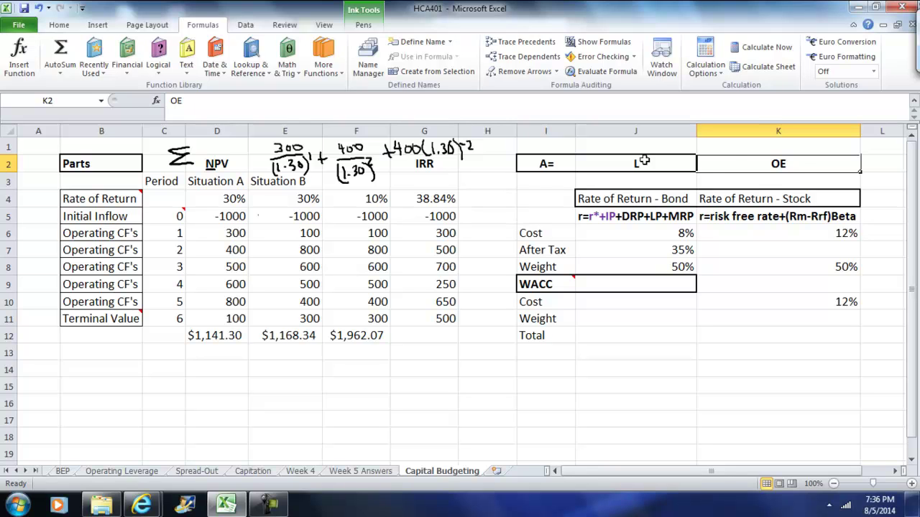
click(635, 217)
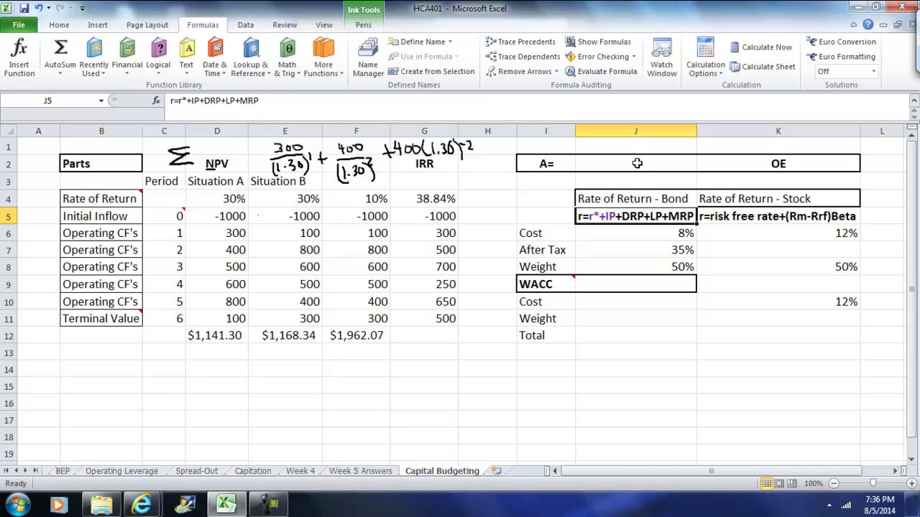
click(638, 166)
click(741, 221)
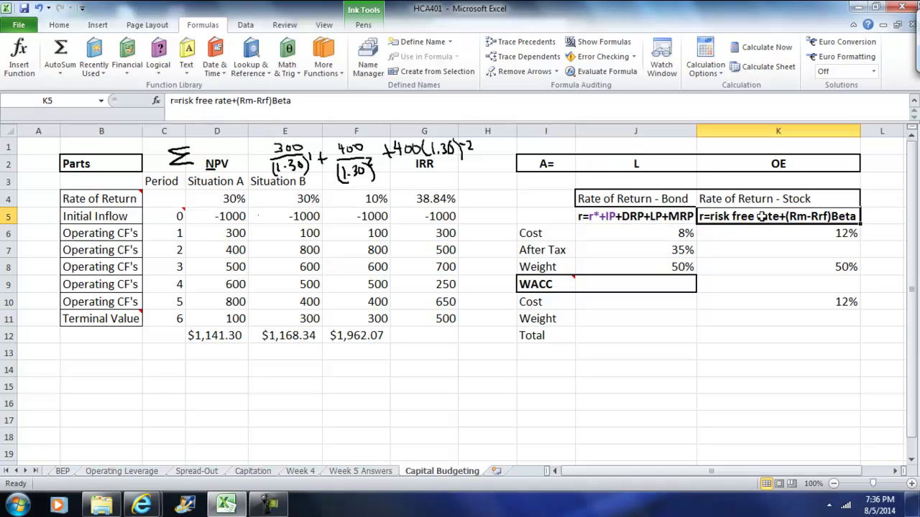
click(778, 163)
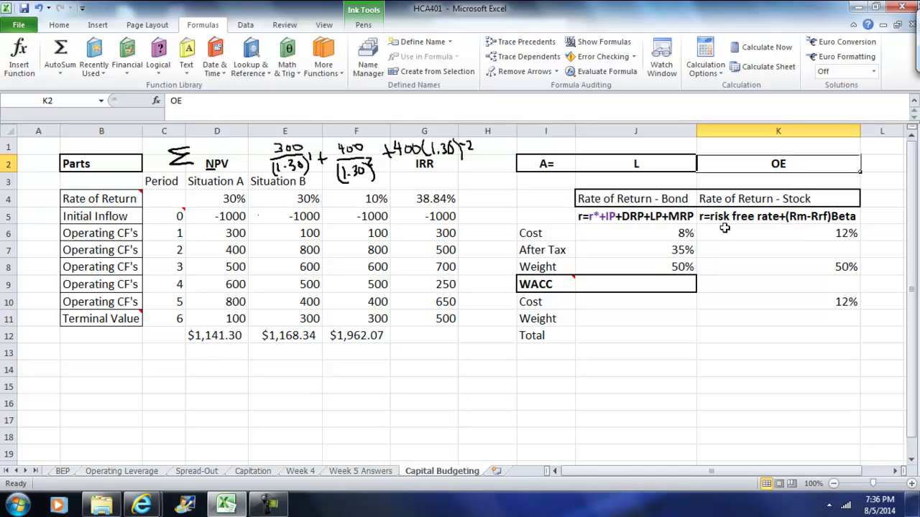
click(664, 233)
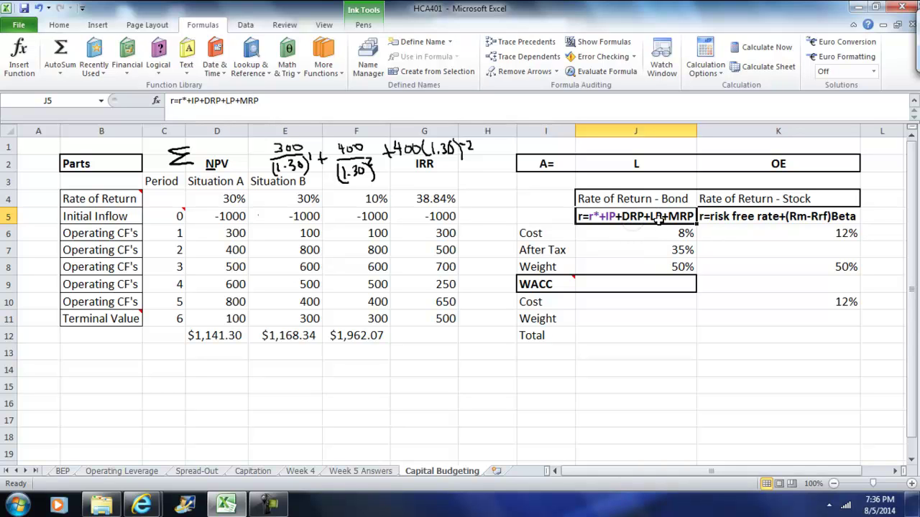
click(682, 236)
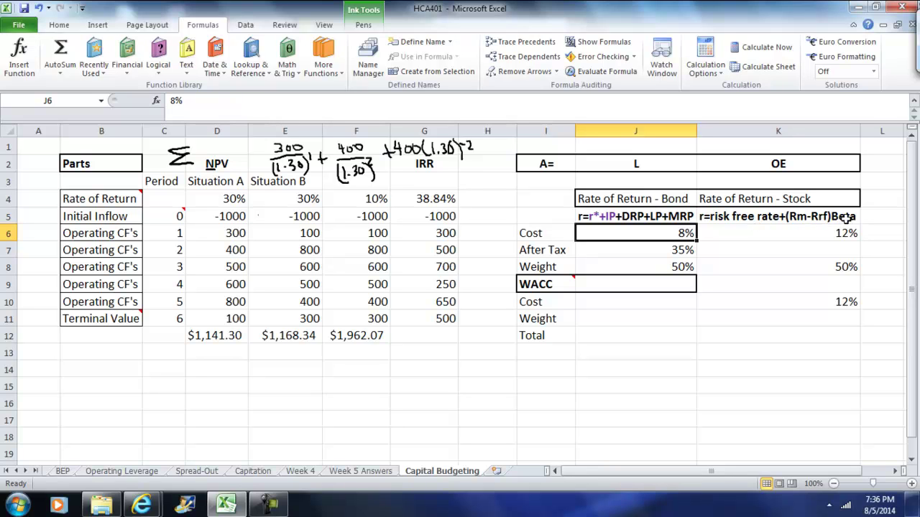
click(788, 233)
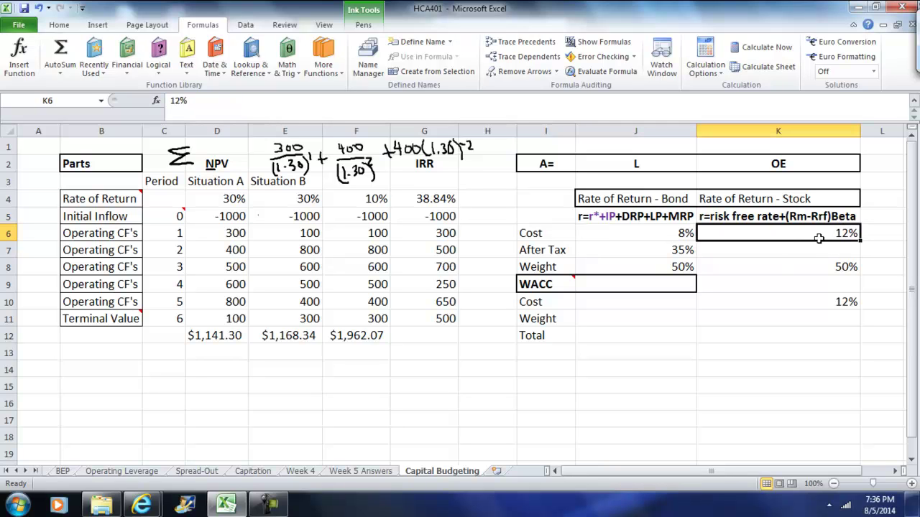
click(677, 233)
click(758, 234)
click(663, 231)
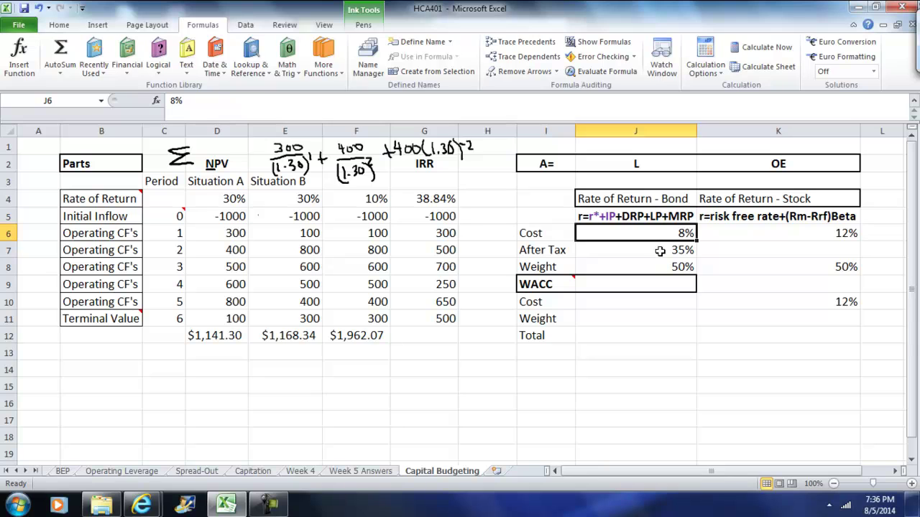
click(661, 251)
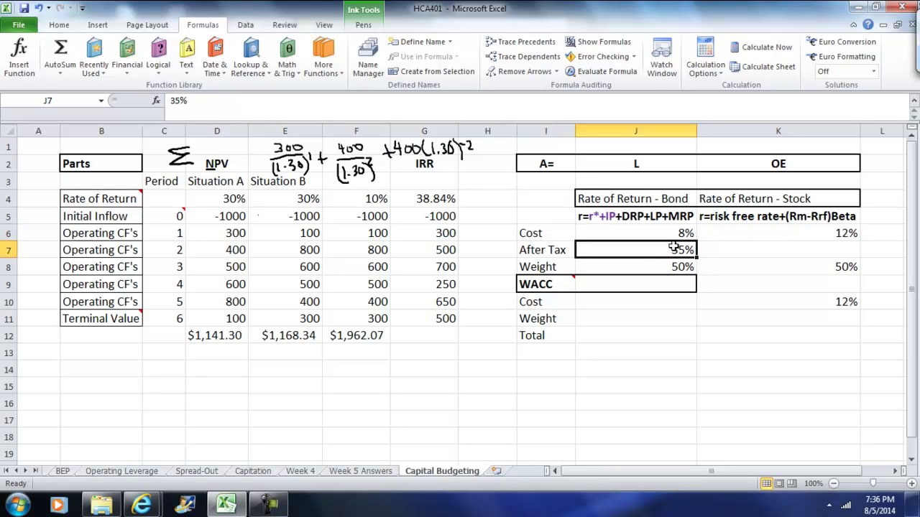
click(678, 268)
click(737, 268)
click(680, 264)
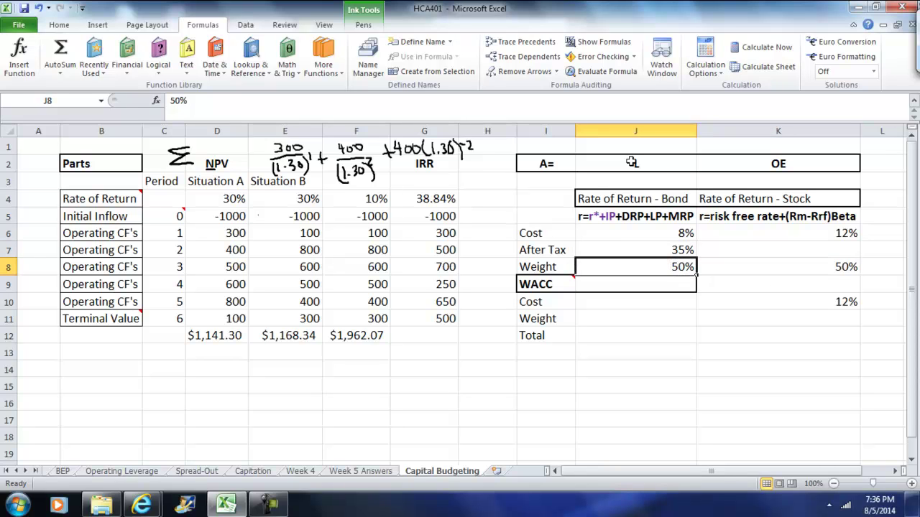
click(541, 165)
click(625, 163)
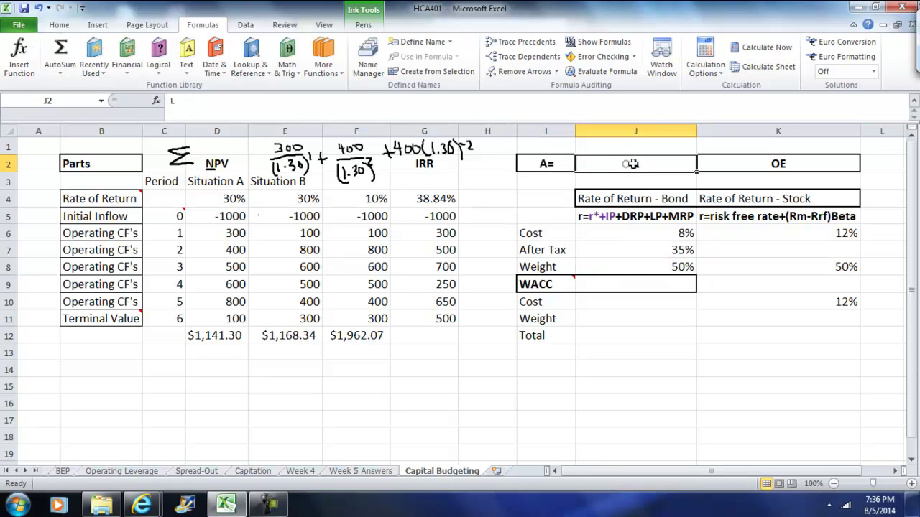
click(734, 164)
click(669, 269)
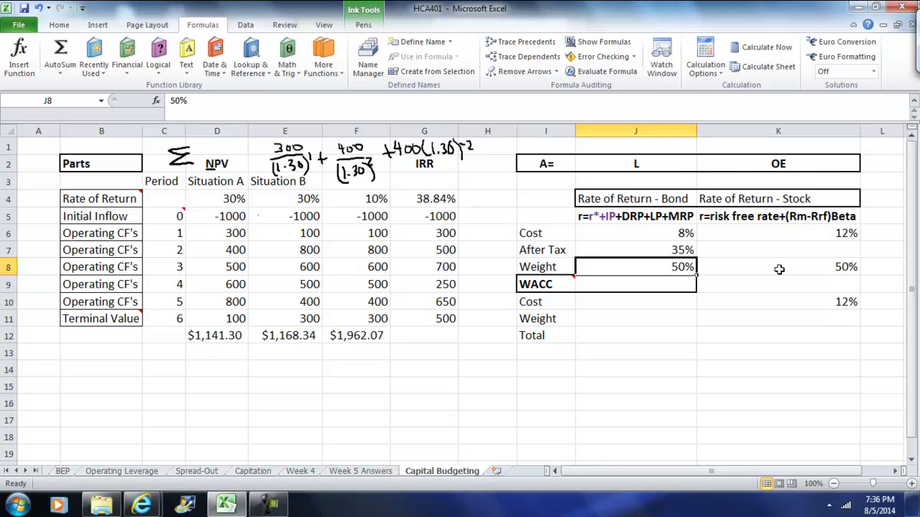
click(780, 266)
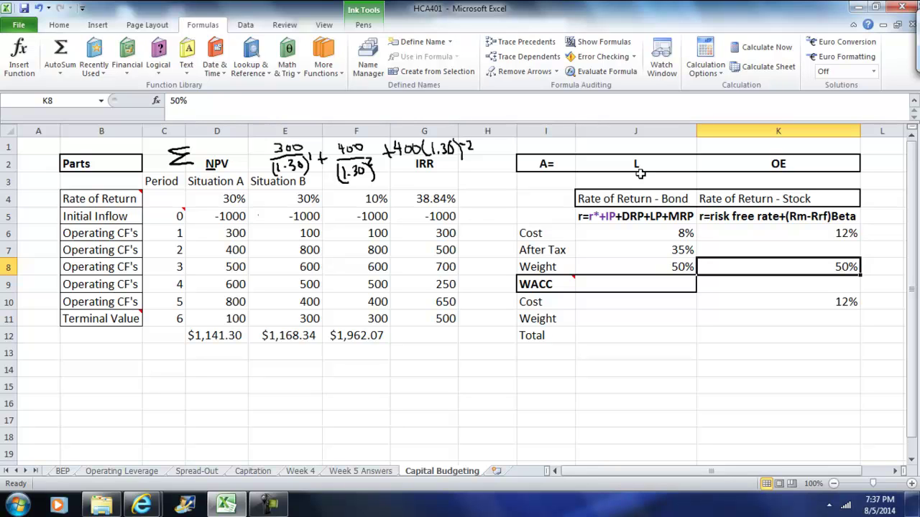
click(545, 164)
click(633, 164)
click(770, 170)
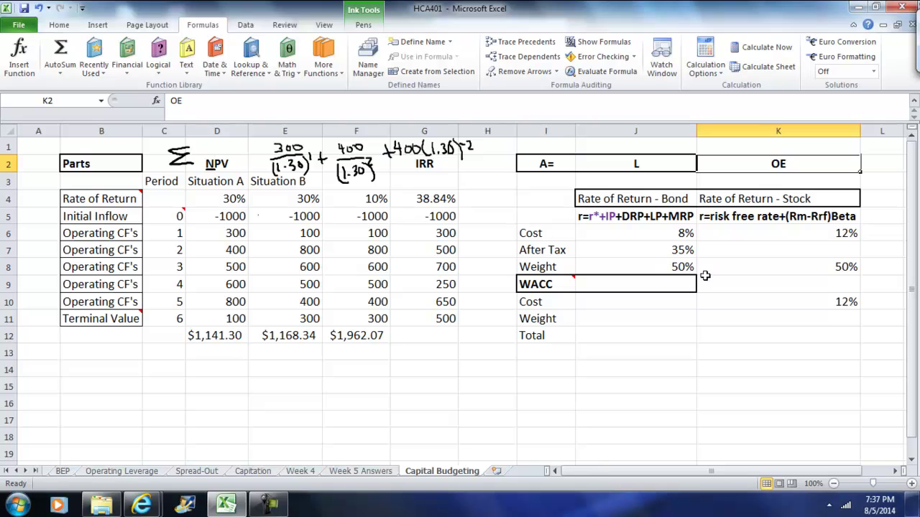
click(536, 159)
click(644, 165)
click(761, 166)
click(657, 160)
click(760, 168)
- Enter =J6*(1-J7) in J10 for a 5.20% after-tax bond cost
click(648, 303)
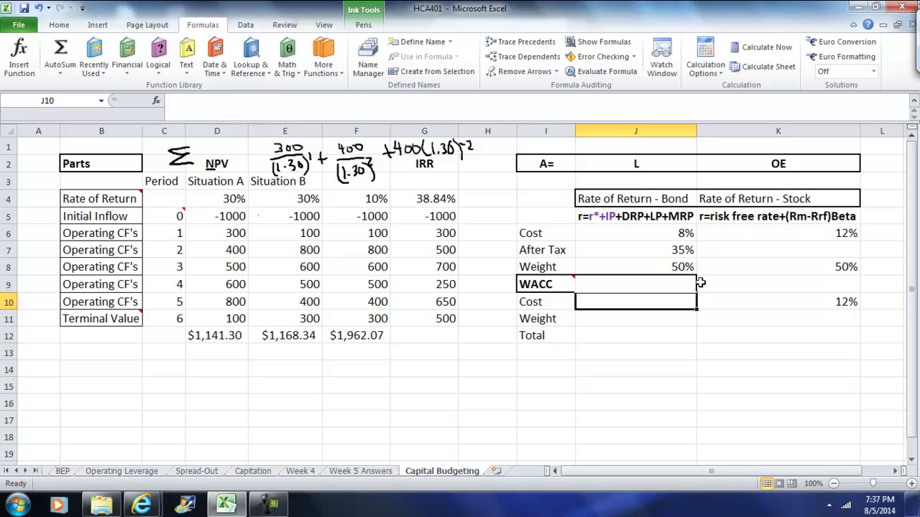
text(=)
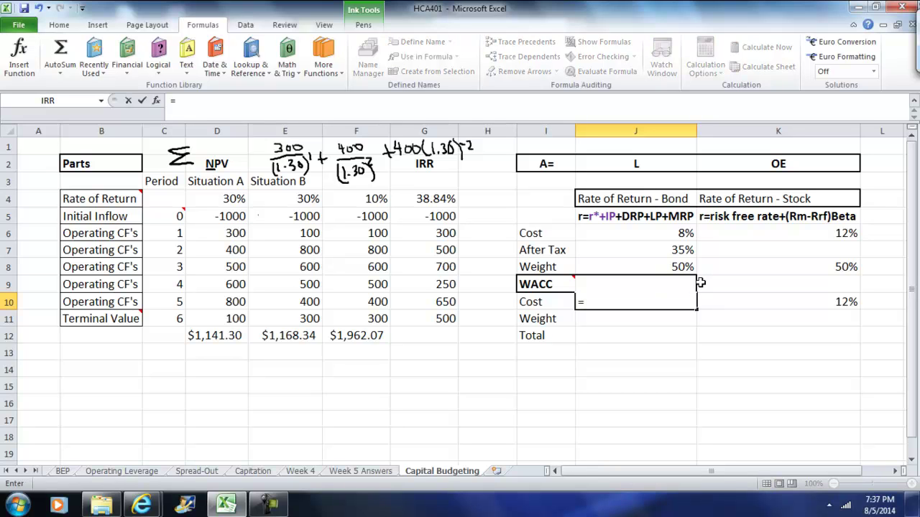
click(679, 233)
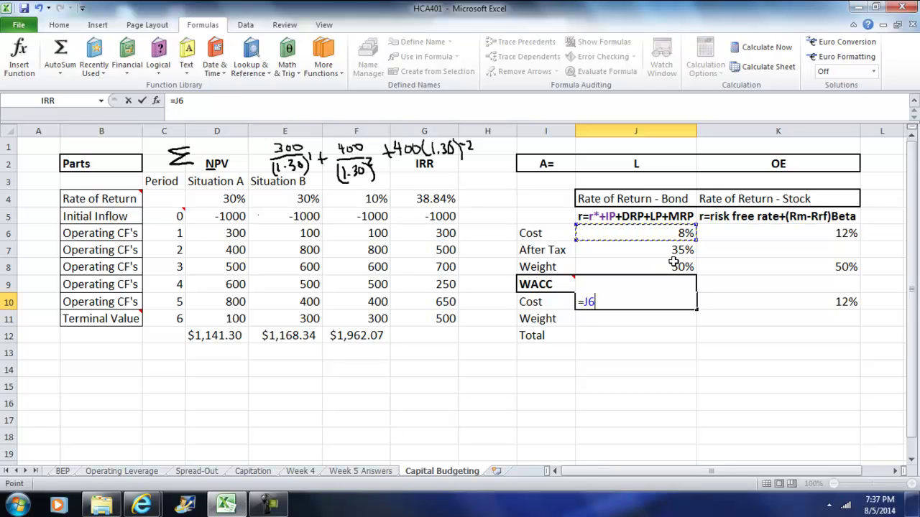
text(*)
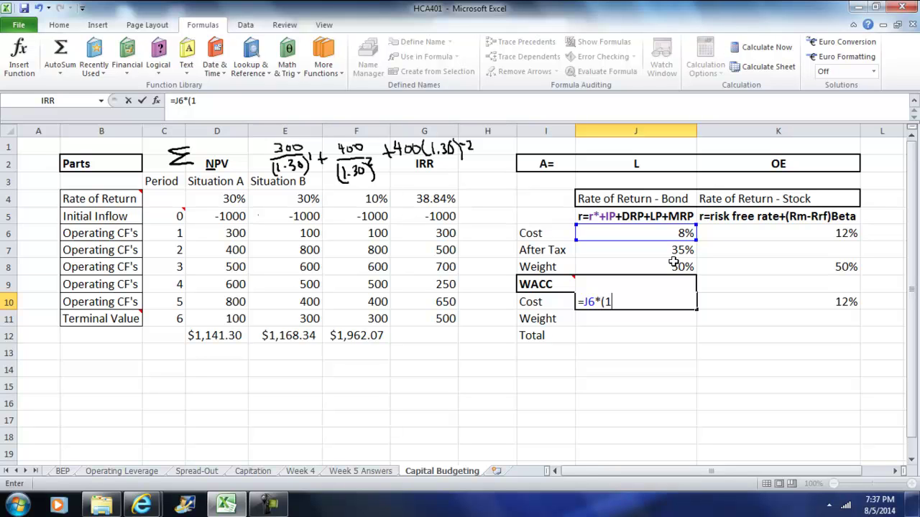
click(677, 250)
text())
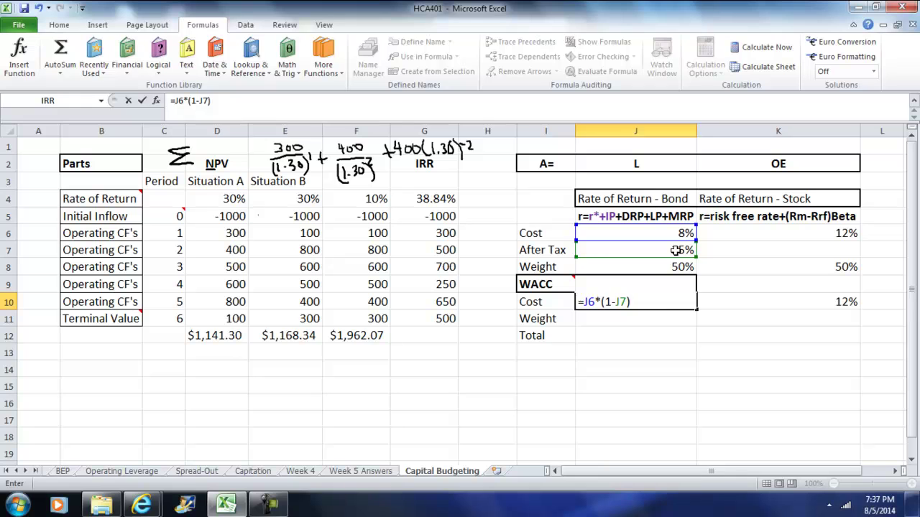
key(Return)
- Review J10's formula and the stock's 12% cost and 50% weight in K6 and K8
click(668, 302)
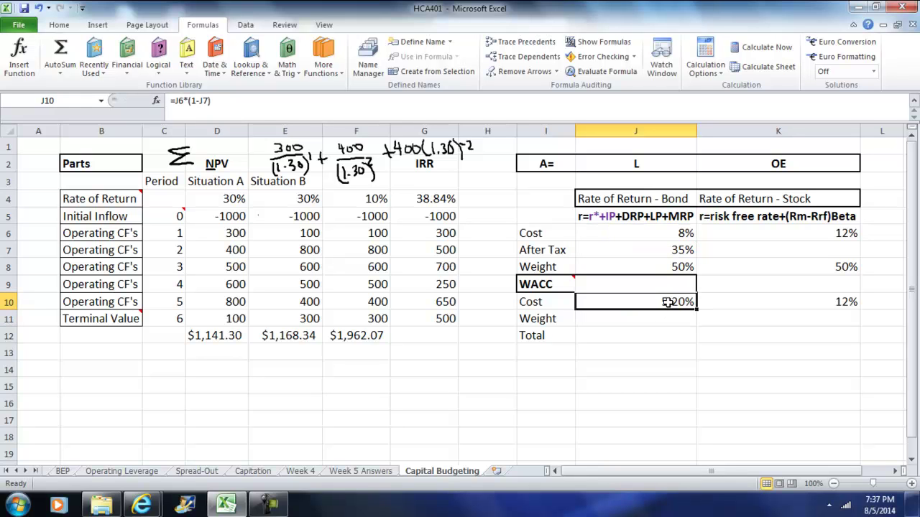
click(734, 300)
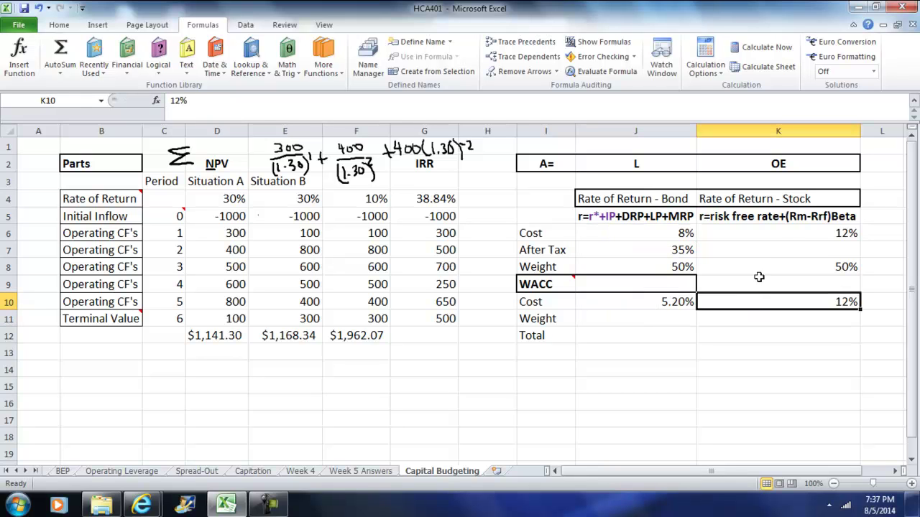
click(788, 232)
click(788, 259)
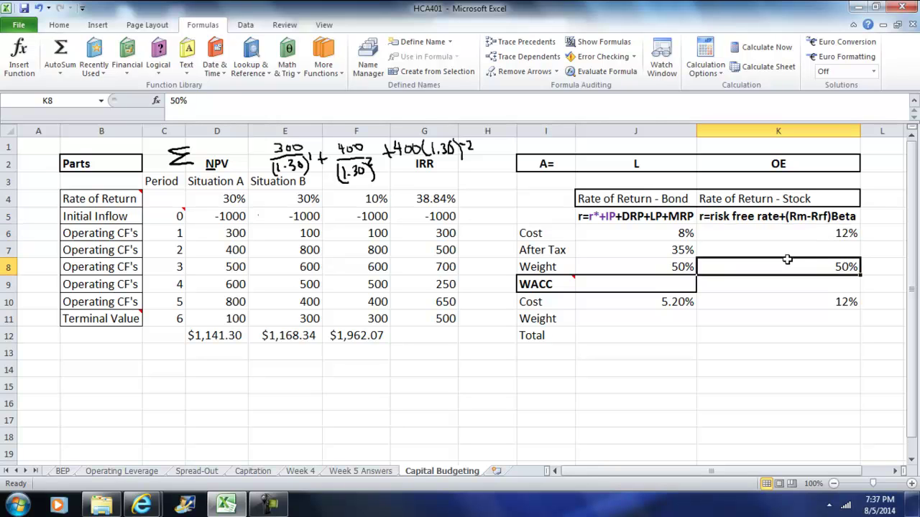
- Enter =J8*J10 in J11 for the bond's 2.600% weighted cost
click(784, 251)
click(653, 316)
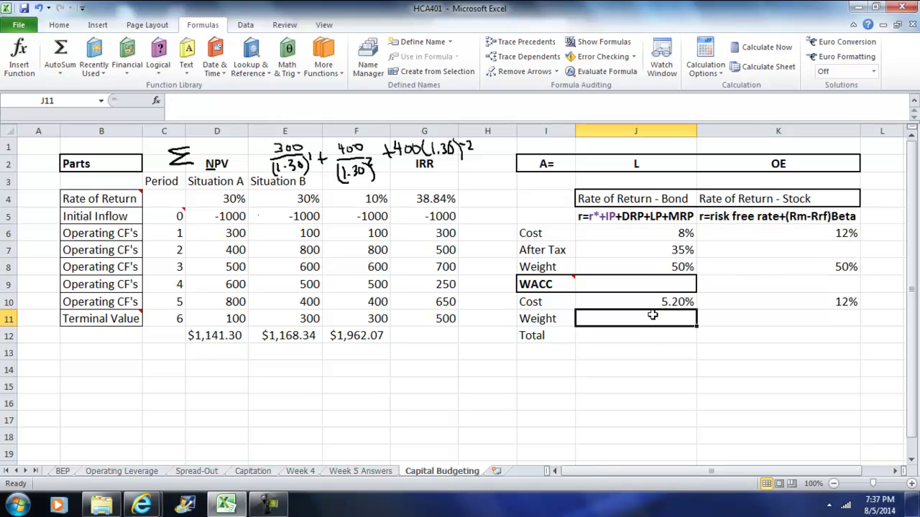
text(=)
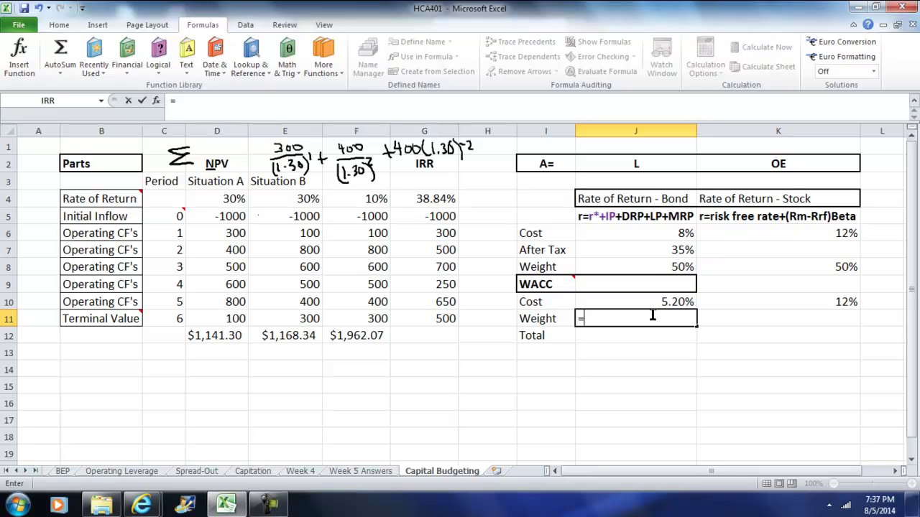
click(660, 271)
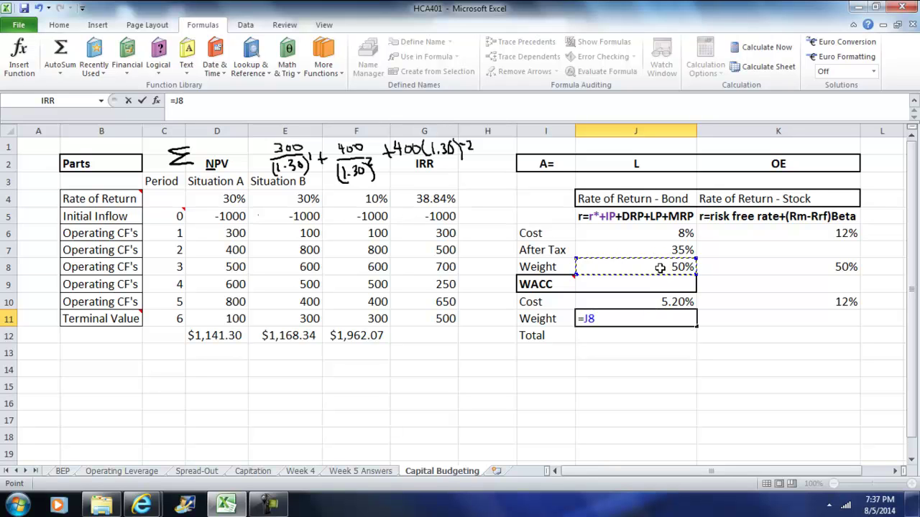
text(*)
click(669, 300)
key(Return)
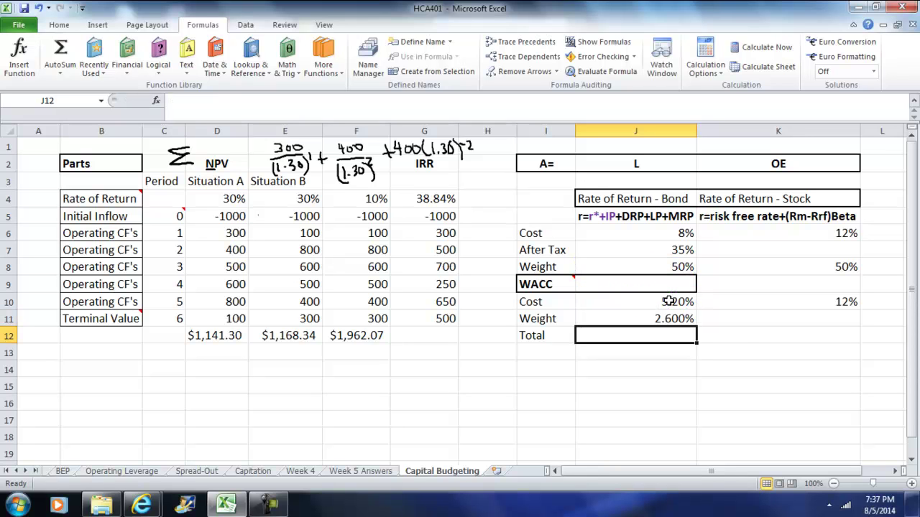
- Enter =K8*K6 in K11 for the stock's 6.00% weighted cost
click(756, 319)
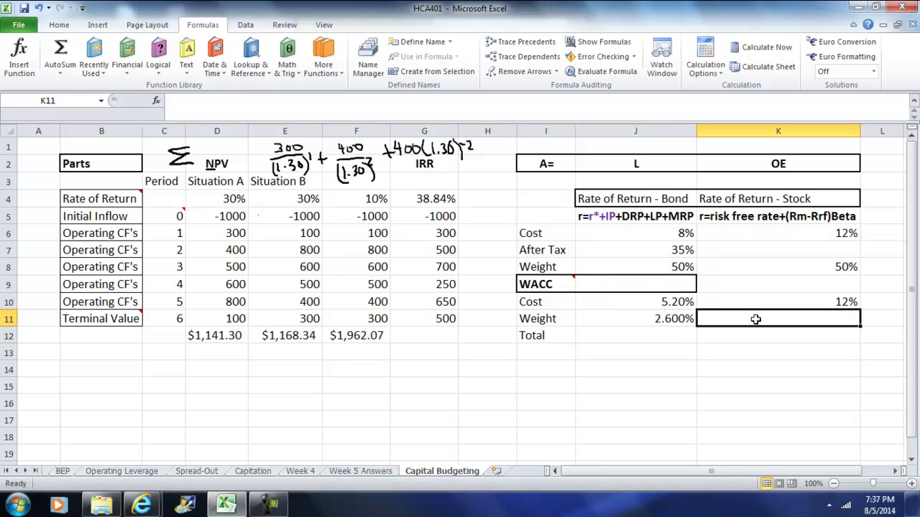
text(=)
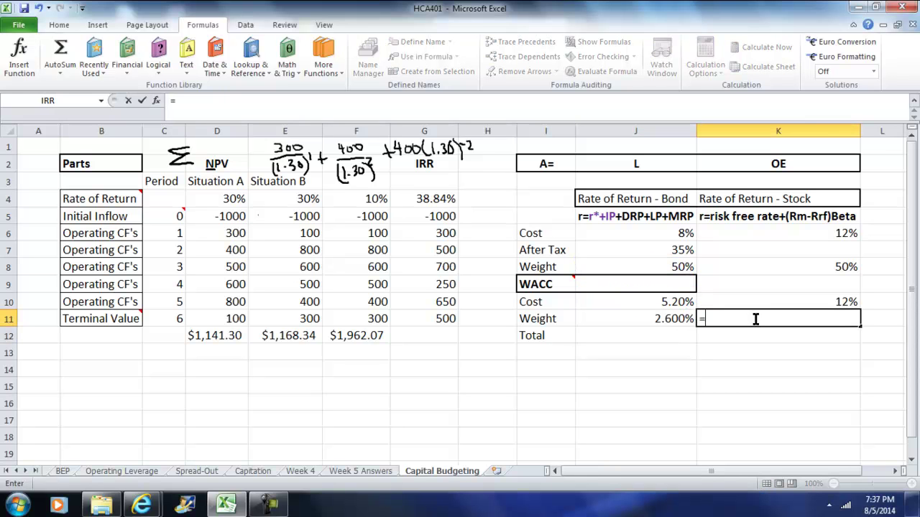
click(808, 265)
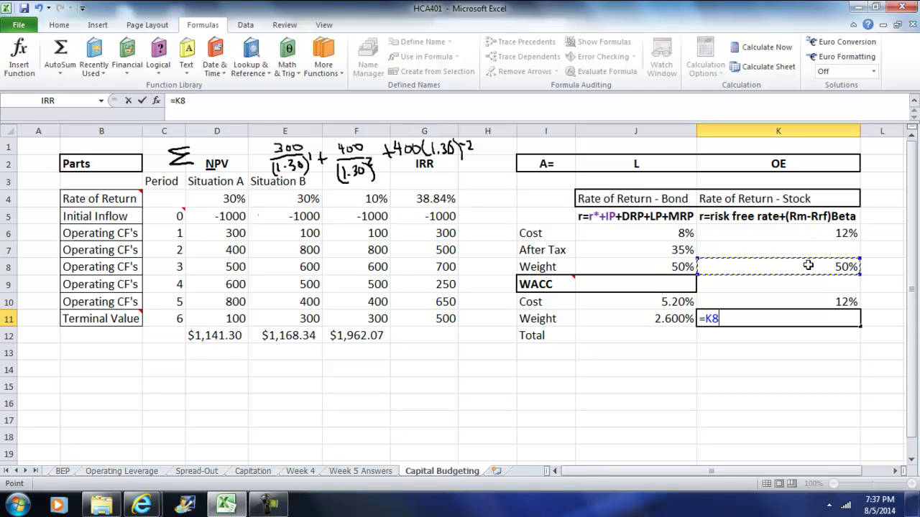
text(*)
click(814, 233)
key(Return)
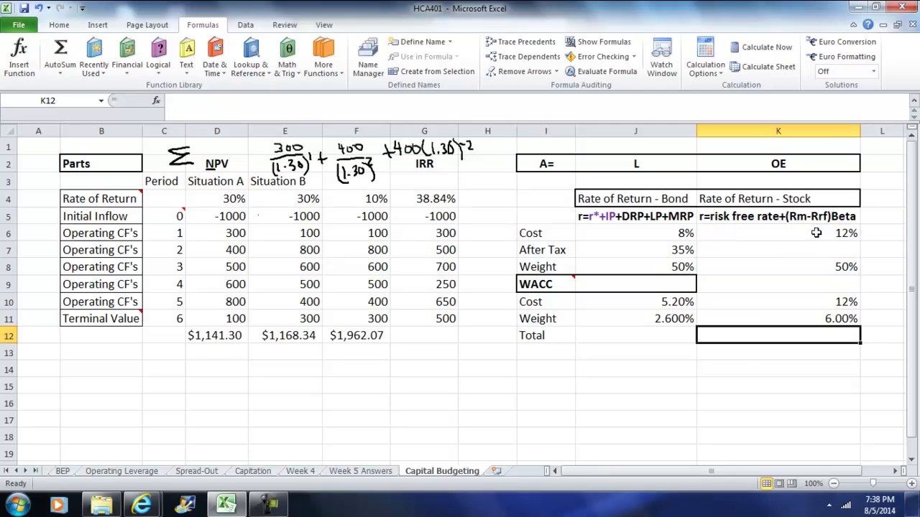
- Total J11 and K11 in J12 as =J11+K11 for an 8.600% WACC, then recheck it
click(634, 338)
text(=)
click(650, 315)
text(+)
click(768, 317)
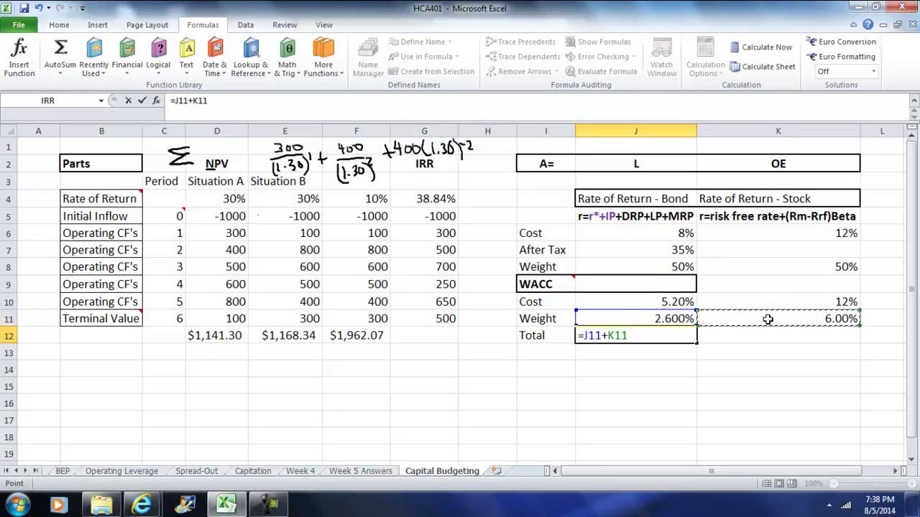
key(Return)
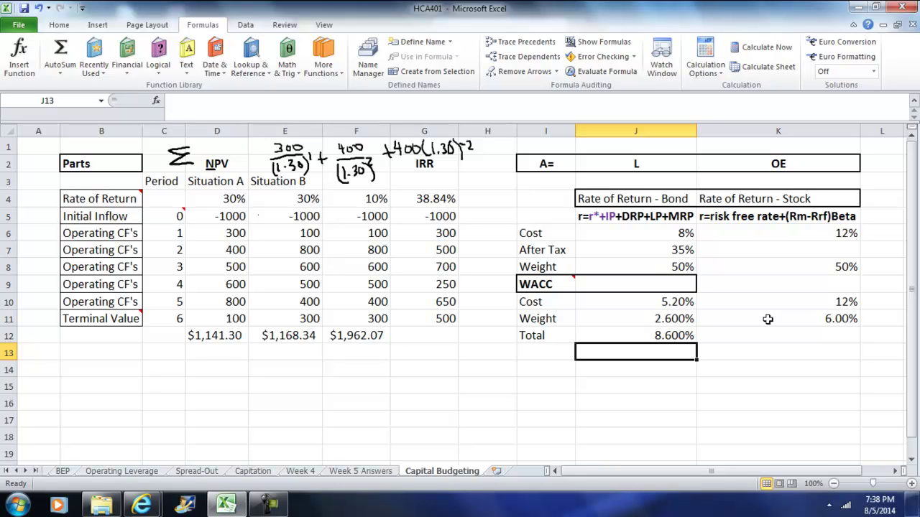
click(236, 200)
click(654, 335)
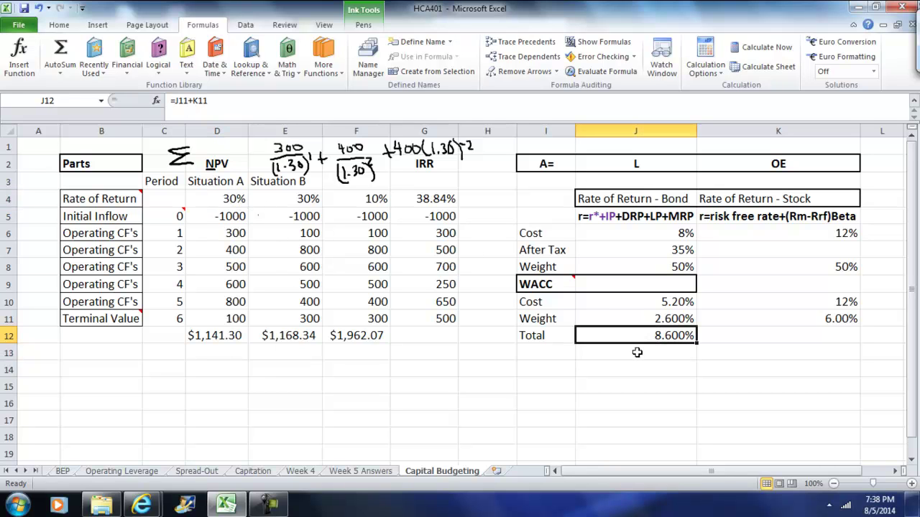
- Calculate the WACC for ticker DIS in That's WACC, revealing Walt Disney's 12.48% result
mouse_move(142, 505)
click(144, 438)
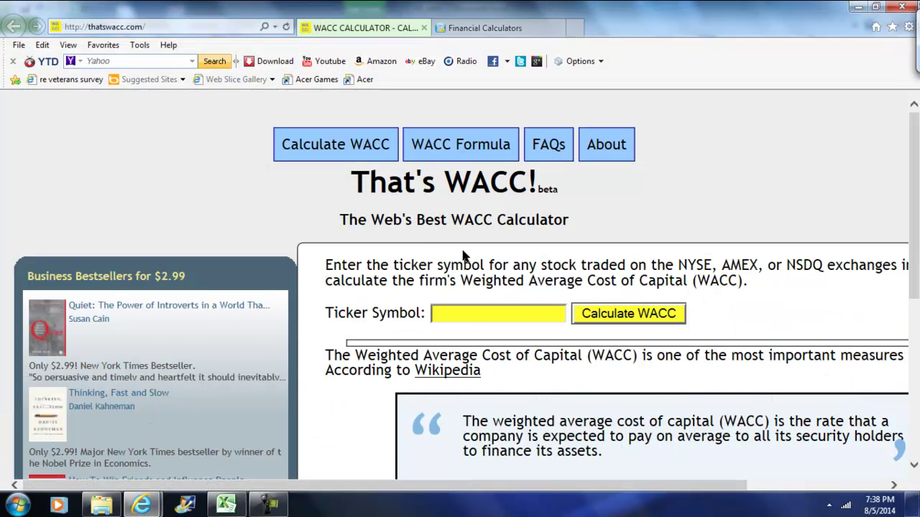
click(496, 313)
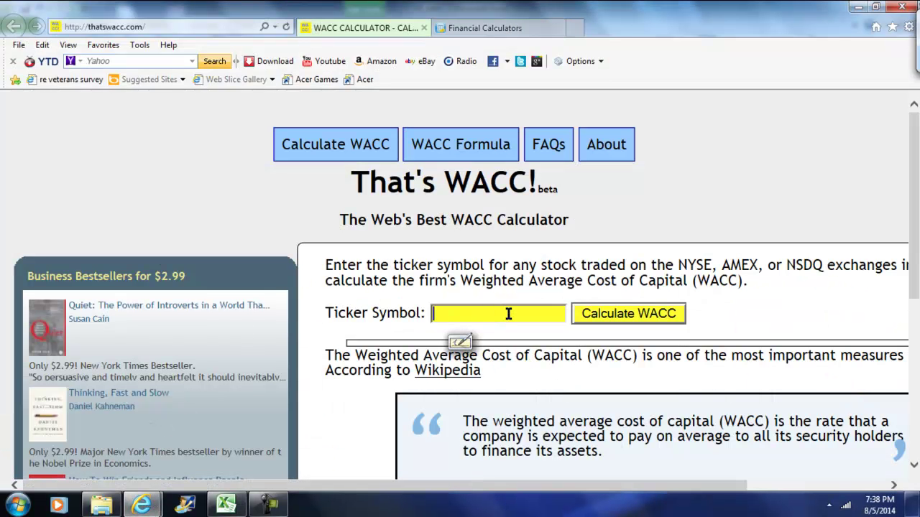
text(dis)
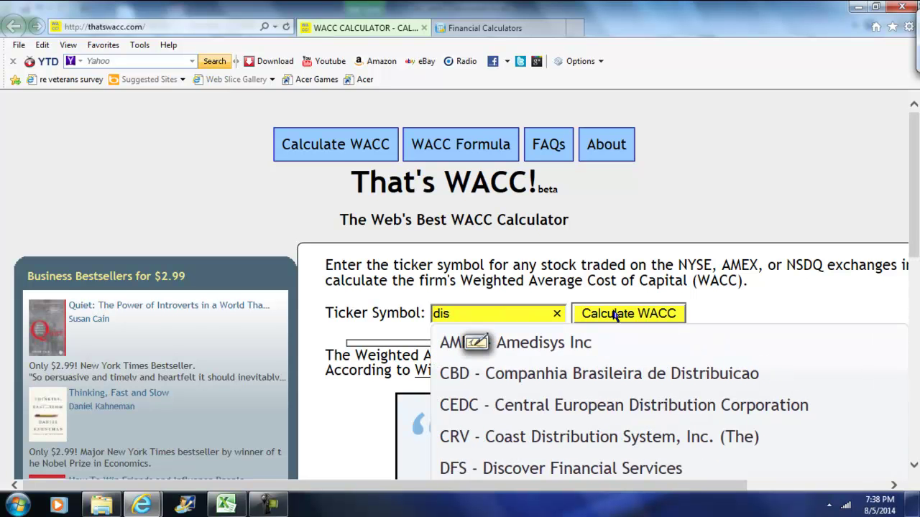
click(616, 317)
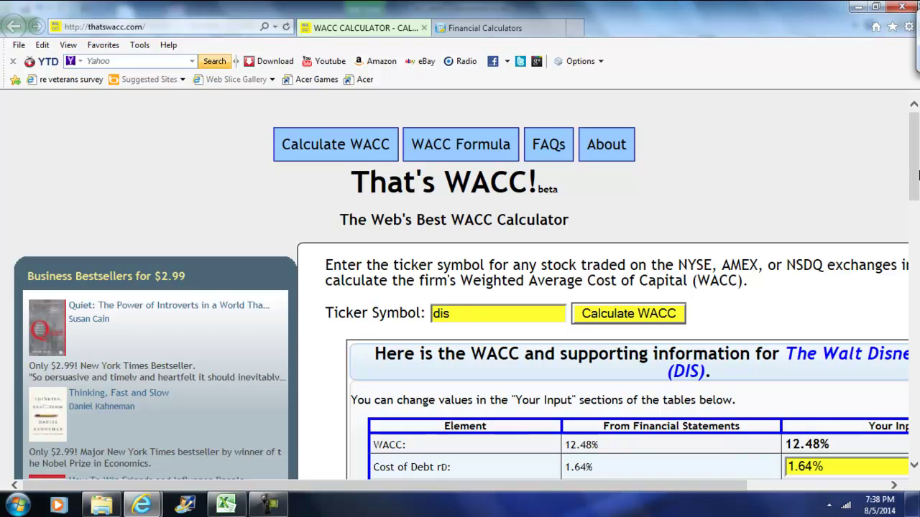
scroll(918, 214, down, 3)
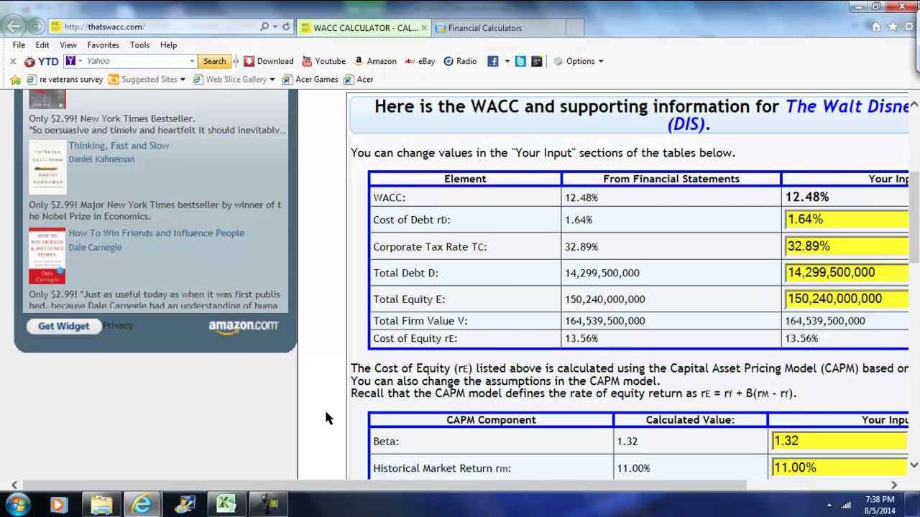
- Back in Excel, check the -1000 initial inflows for Situations A, B and column F
click(226, 505)
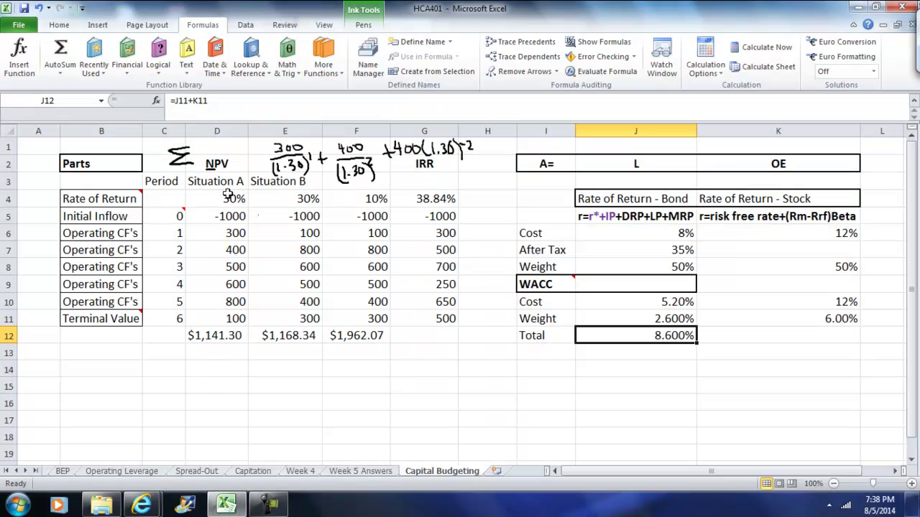
click(241, 221)
click(292, 216)
click(355, 216)
- Review the 30% rates in D4 and E4, then Situation A's NPV formula in D12
click(307, 201)
click(228, 200)
click(297, 199)
click(235, 200)
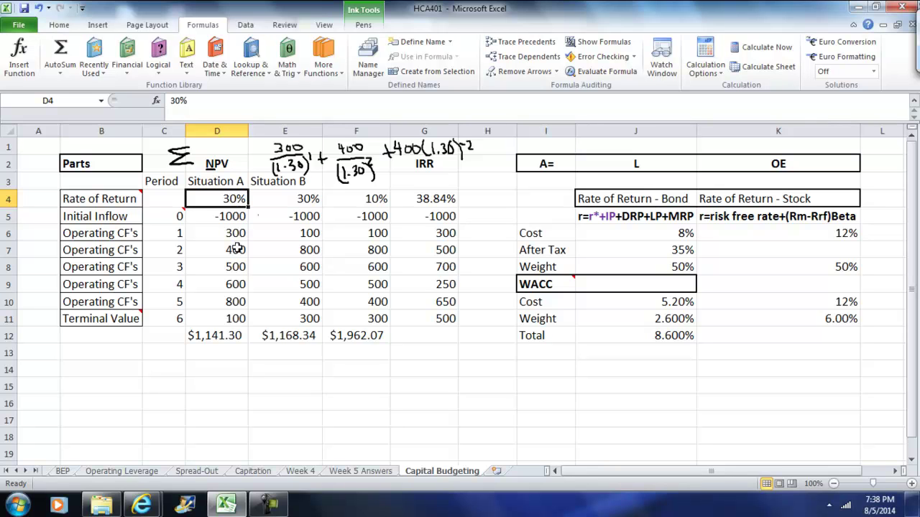
click(224, 335)
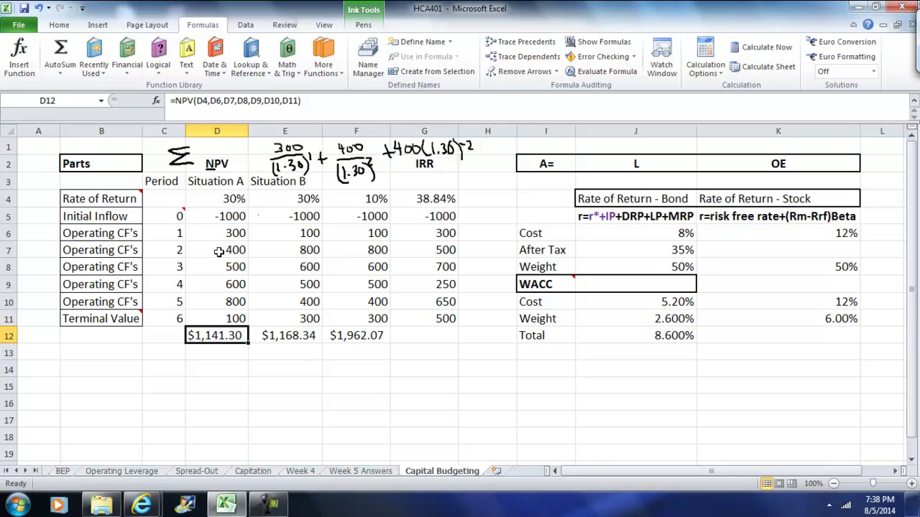
click(227, 216)
click(224, 339)
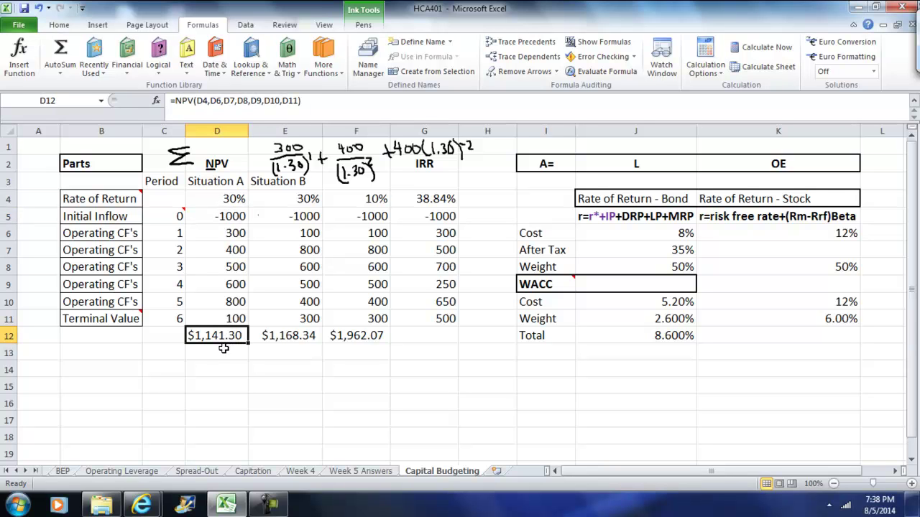